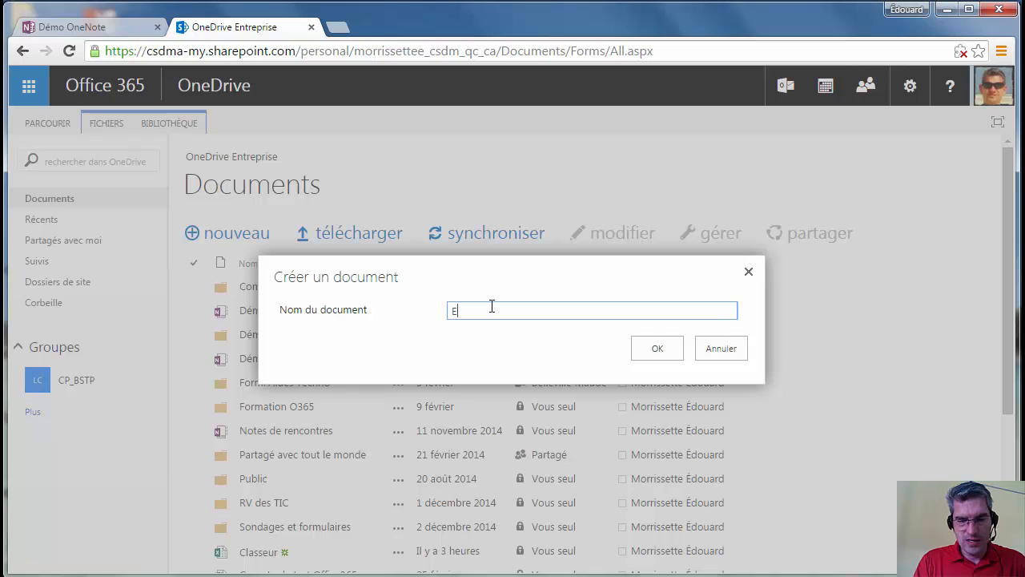
- Create a OneNote notebook in the OneDrive documents named with the owner's first name, and close its browser tab
text(douard)
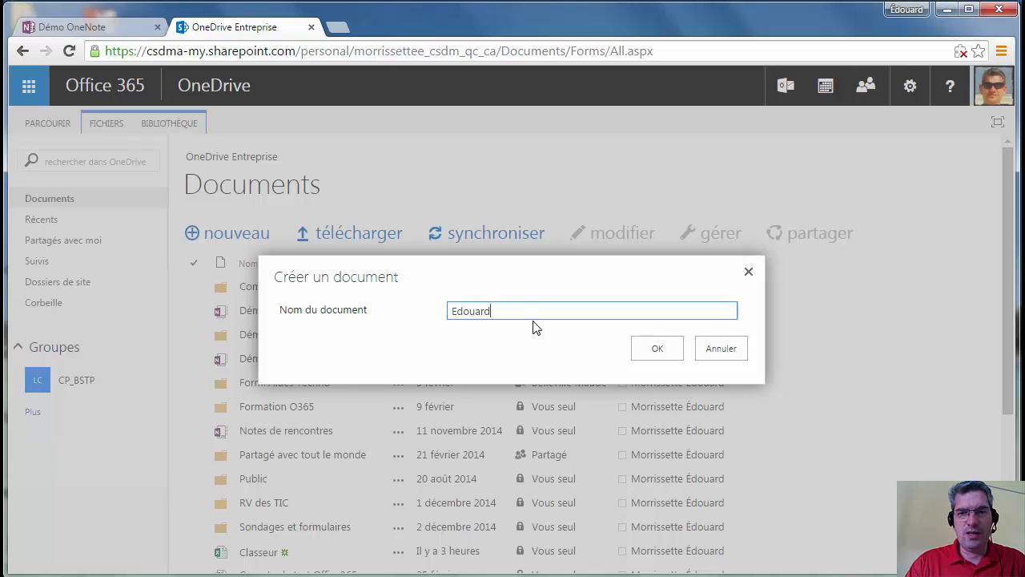
click(663, 353)
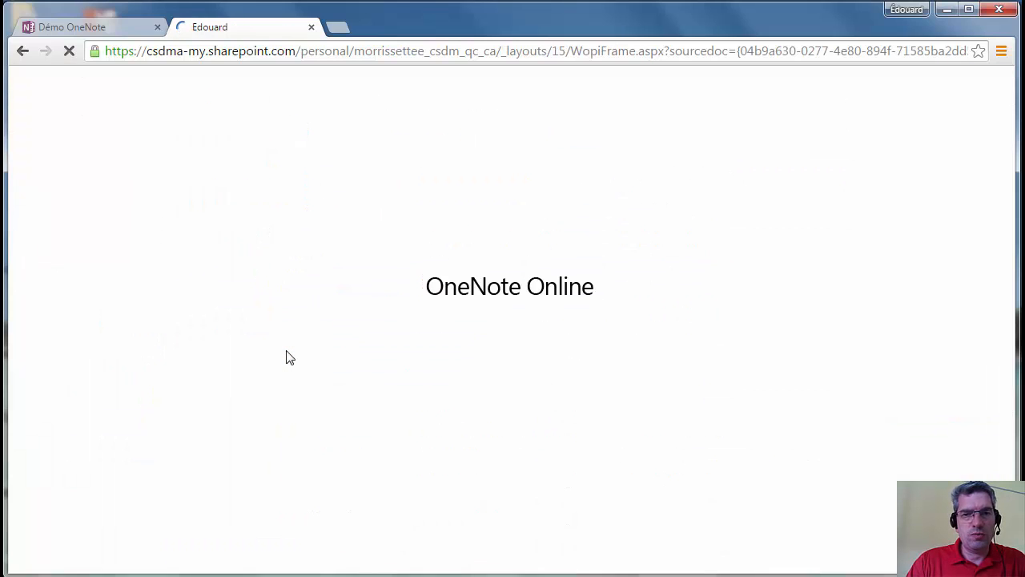
click(311, 28)
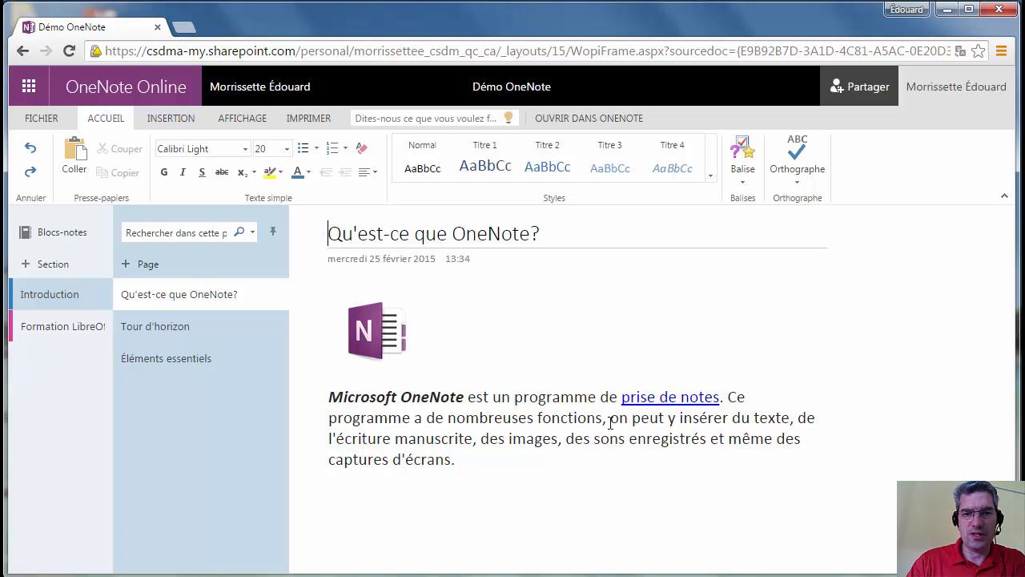
- Look over the text and logo image on the "Qu'est-ce que OneNote?" page of the Introduction section
double_click(447, 439)
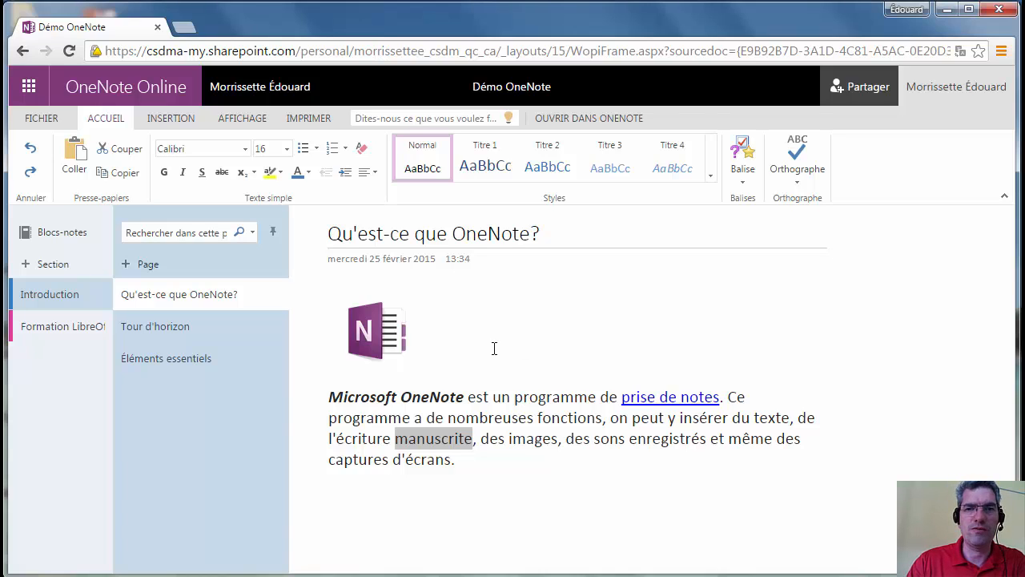
click(416, 322)
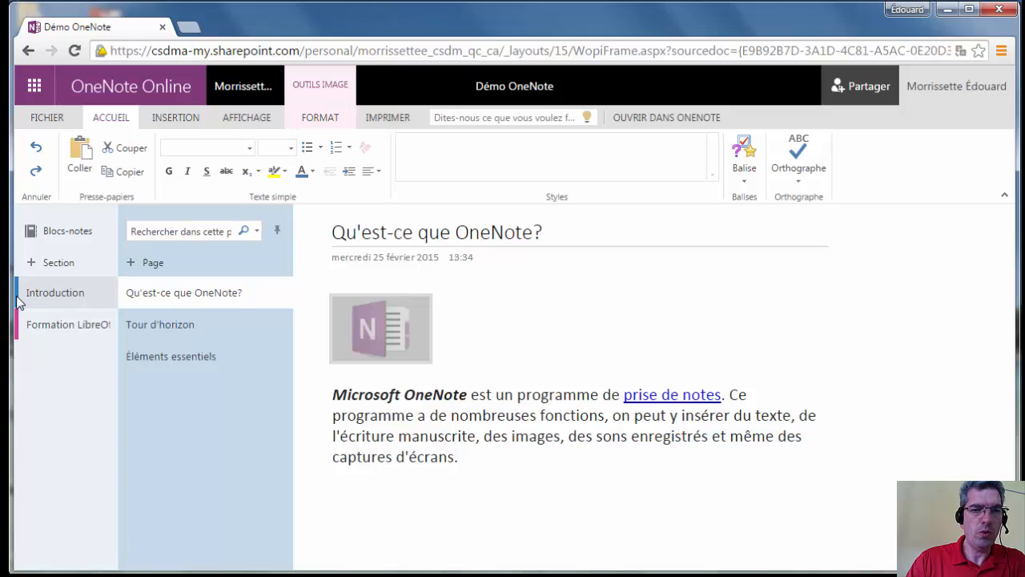
click(98, 296)
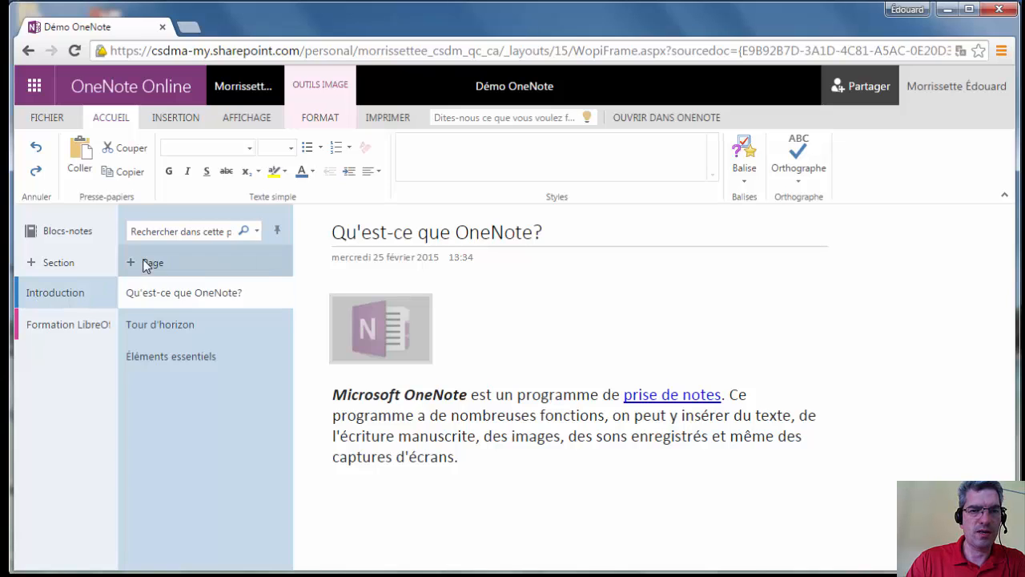
click(212, 295)
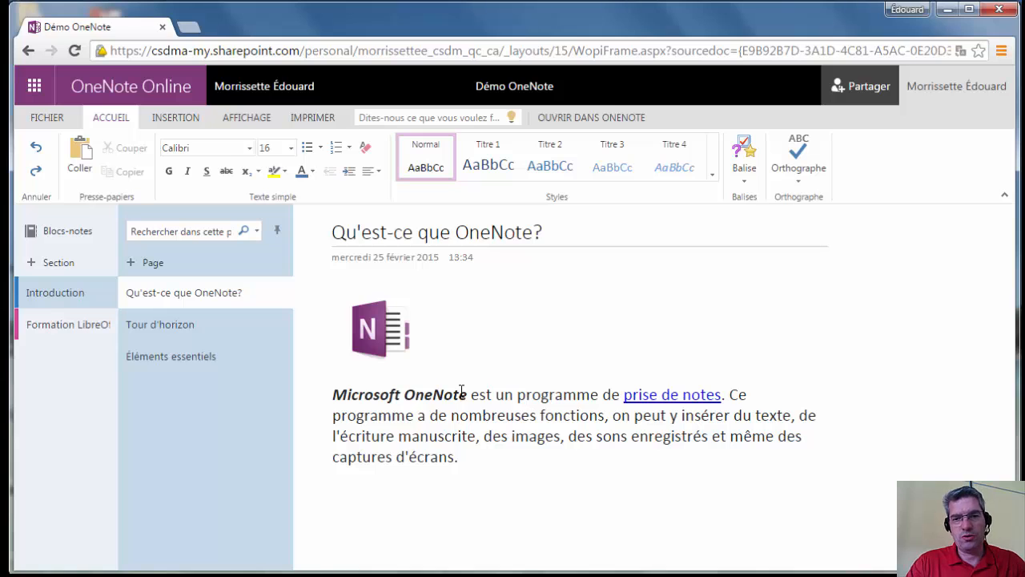
click(394, 328)
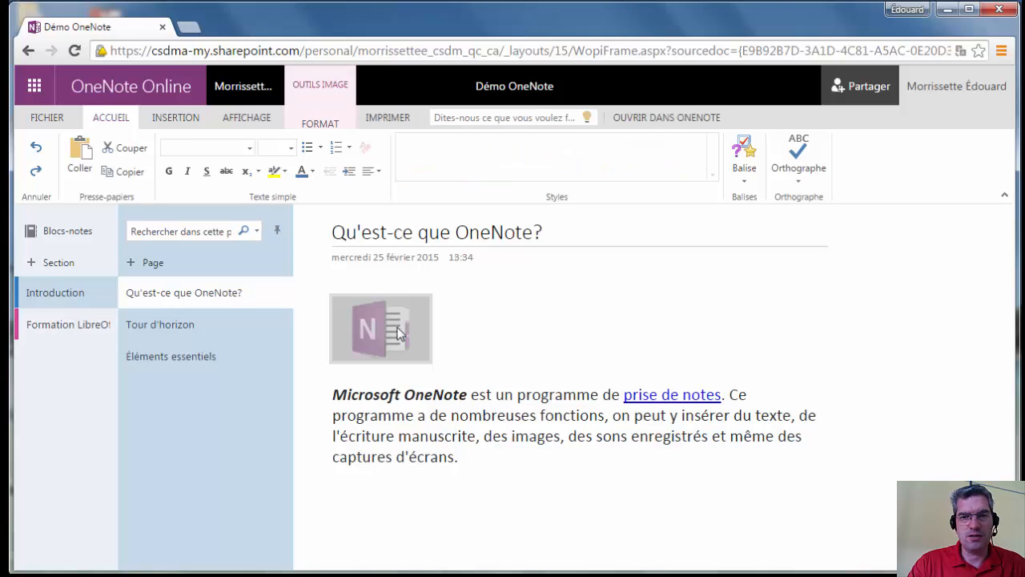
- View the contents of the "Tour d'horizon" and "Éléments essentiels" pages and of the Formation LibreOffice section
click(208, 321)
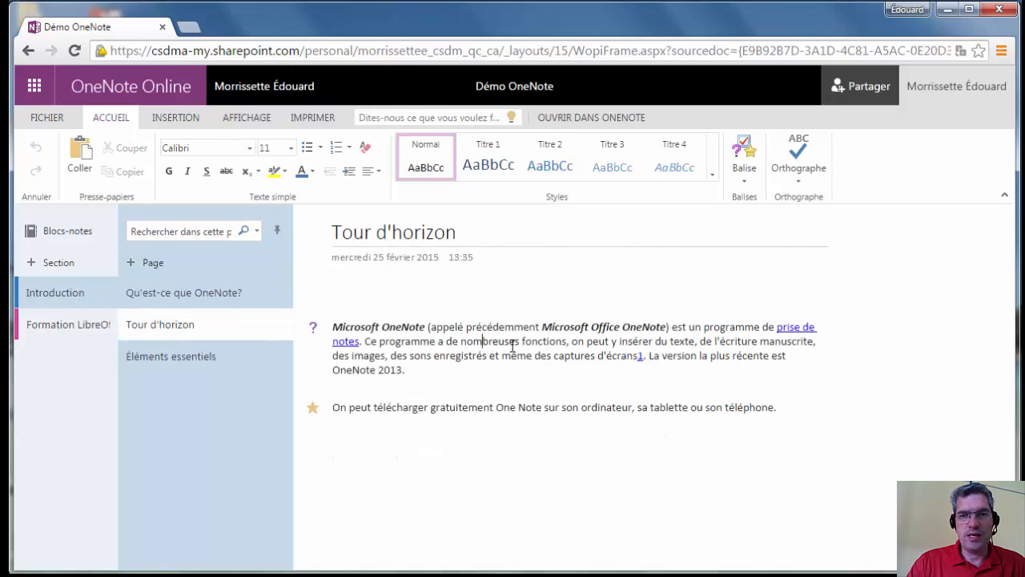
drag(416, 372, 332, 327)
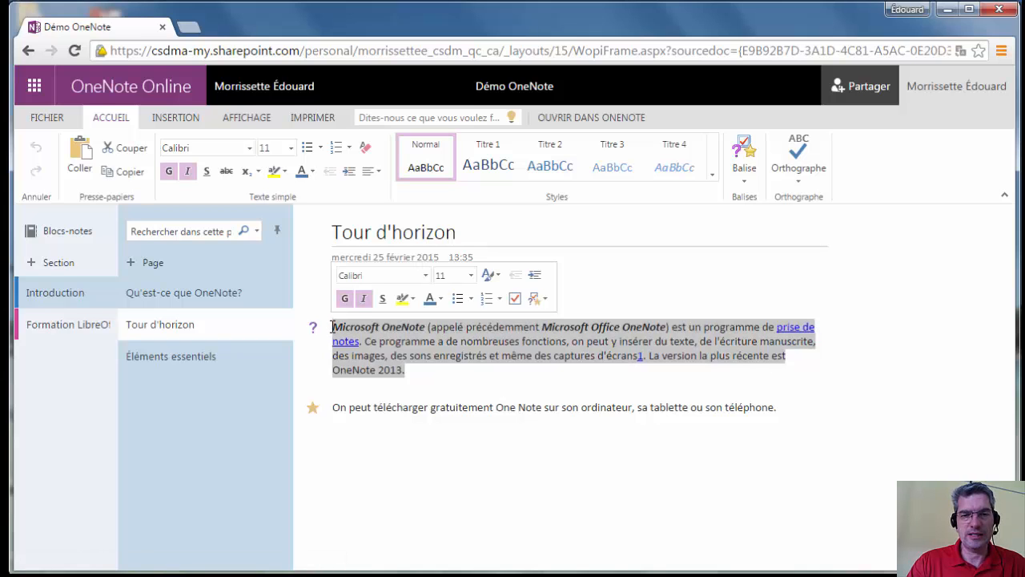
click(184, 355)
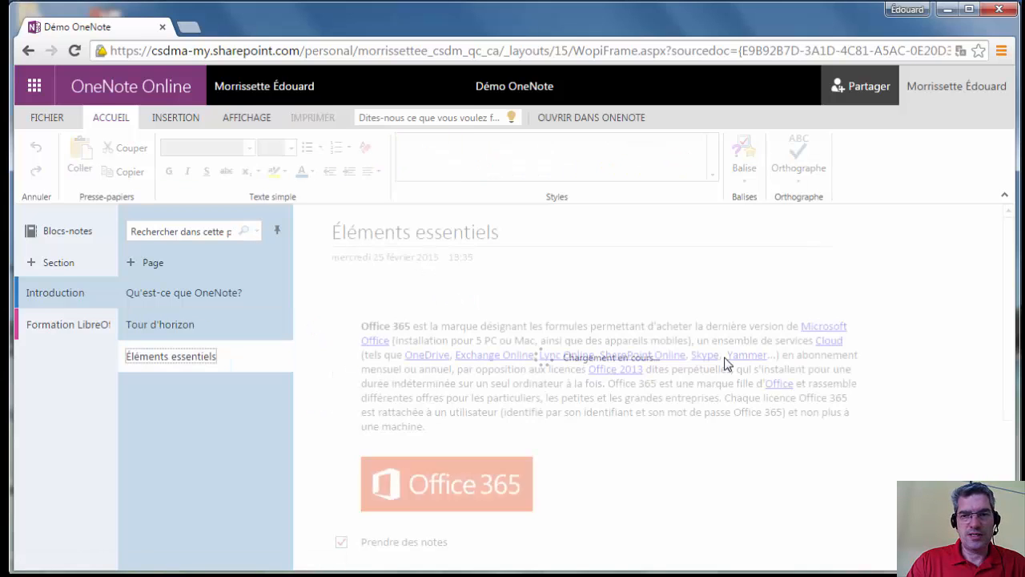
scroll(726, 361, down, 2)
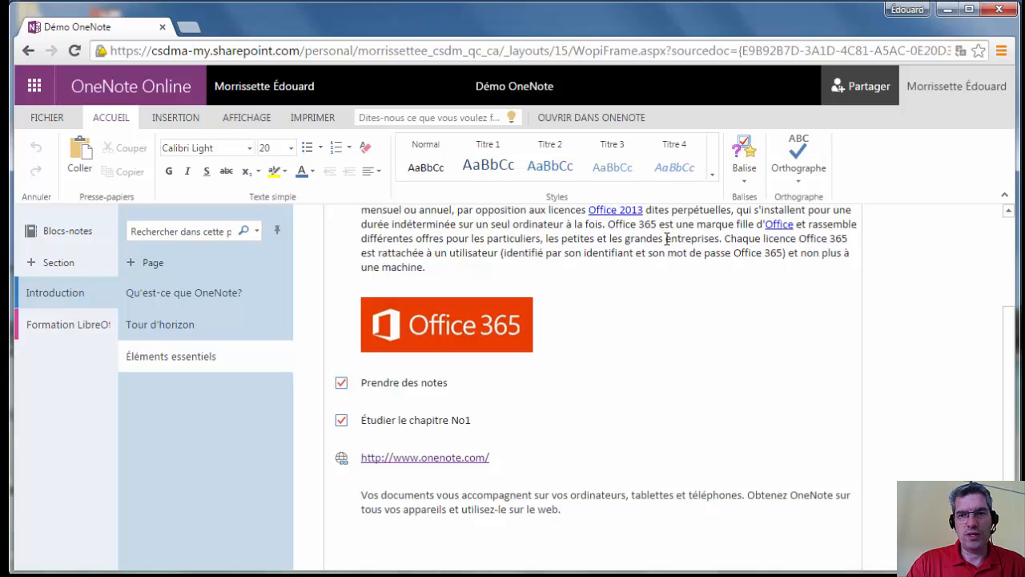
scroll(684, 253, up, 2)
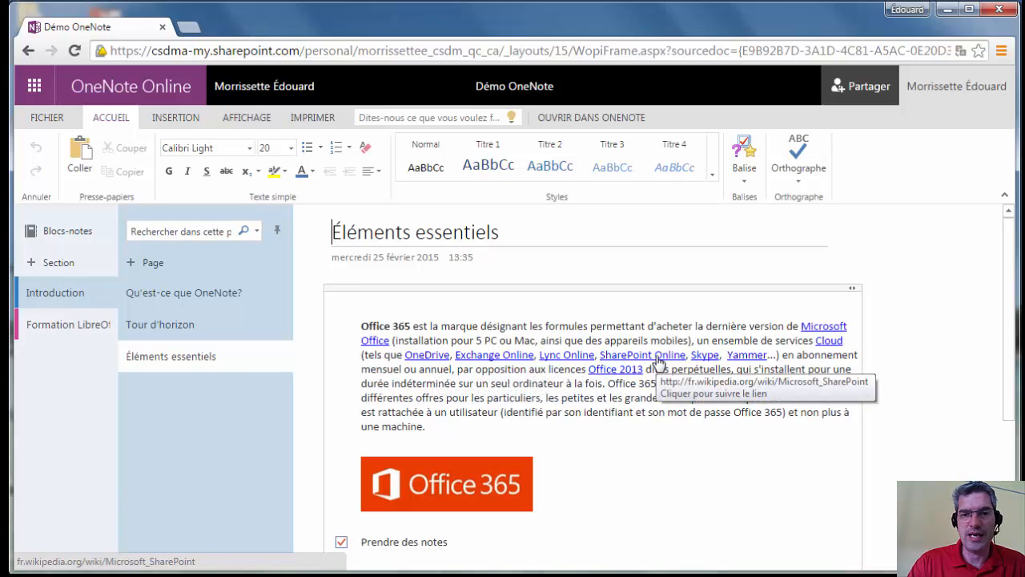
scroll(657, 362, down, 3)
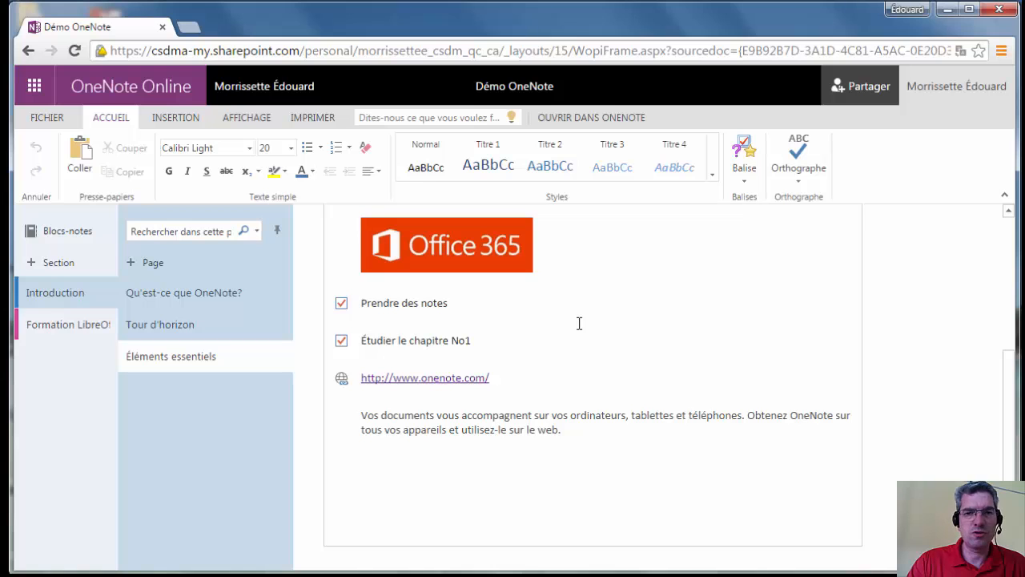
click(50, 327)
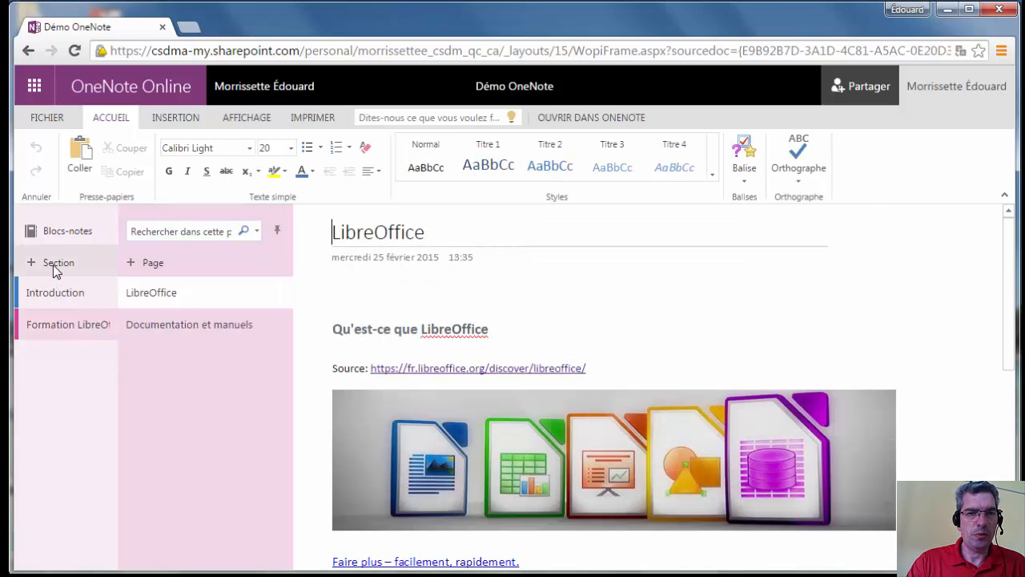
- Add a section named "Internet" to the notebook and title its first page "Introduction"
click(56, 264)
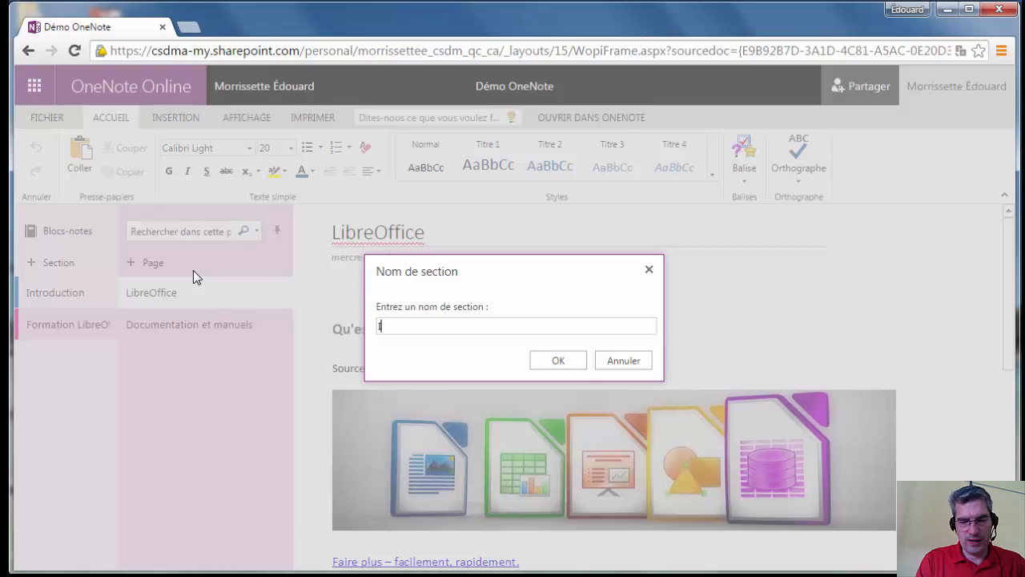
text(Internet)
key(Return)
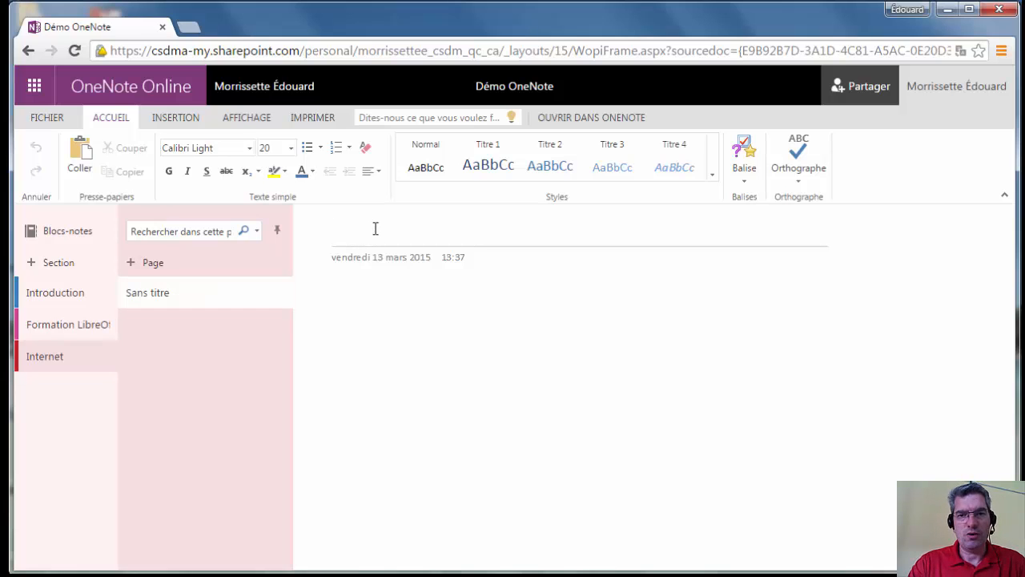
text(Introduction)
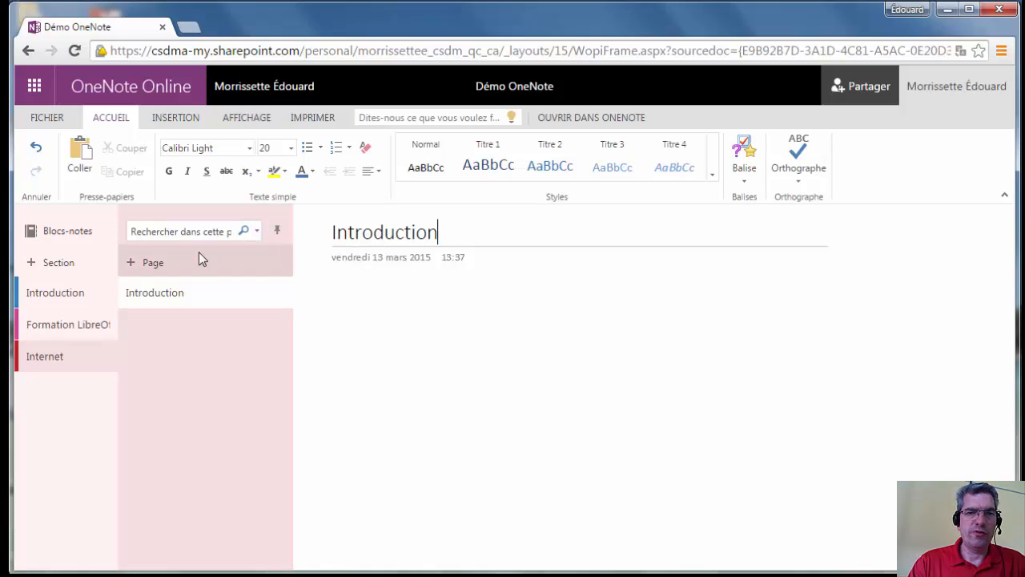
- Hide the section and page navigation pane, and bring it back pinned
click(278, 231)
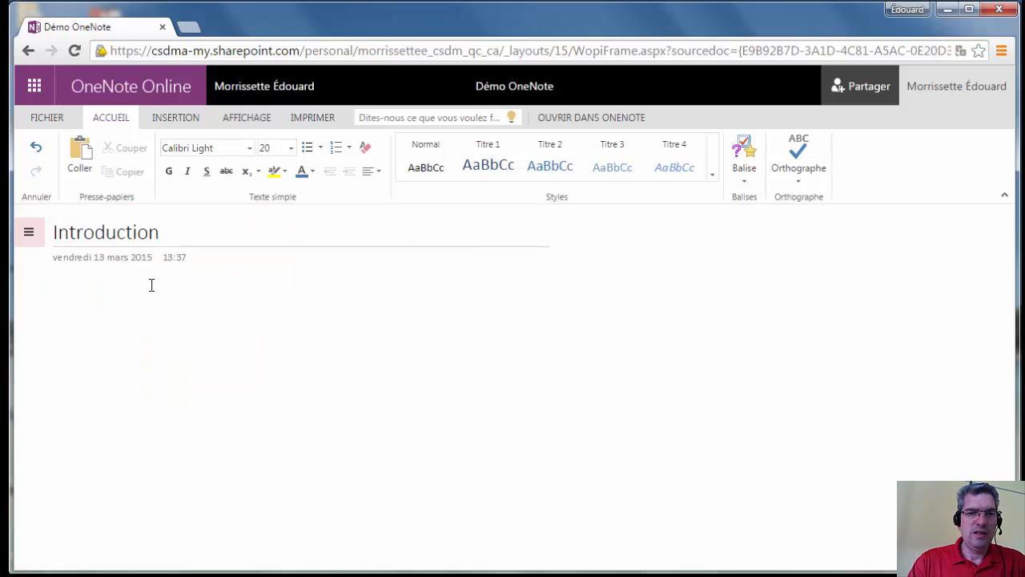
click(32, 233)
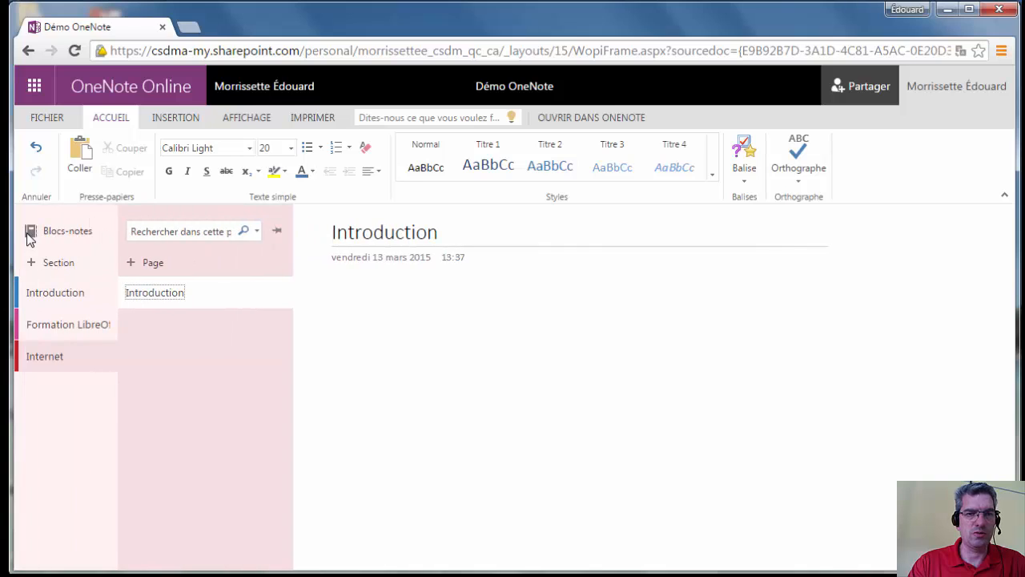
click(282, 232)
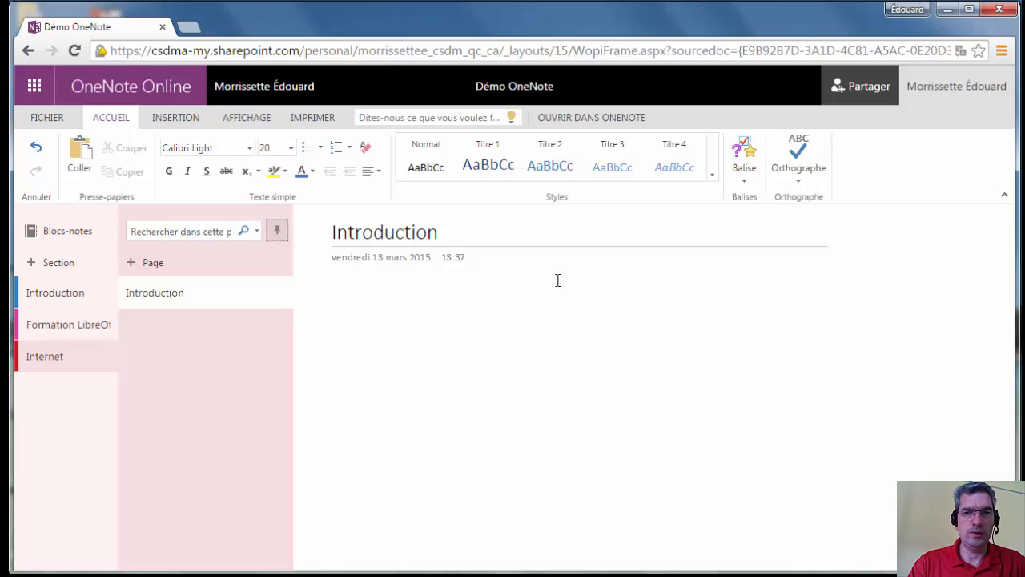
- Open the "Documentation et manuels" page in the Formation LibreOffice section and unpin the navigation pane so it collapses
click(40, 329)
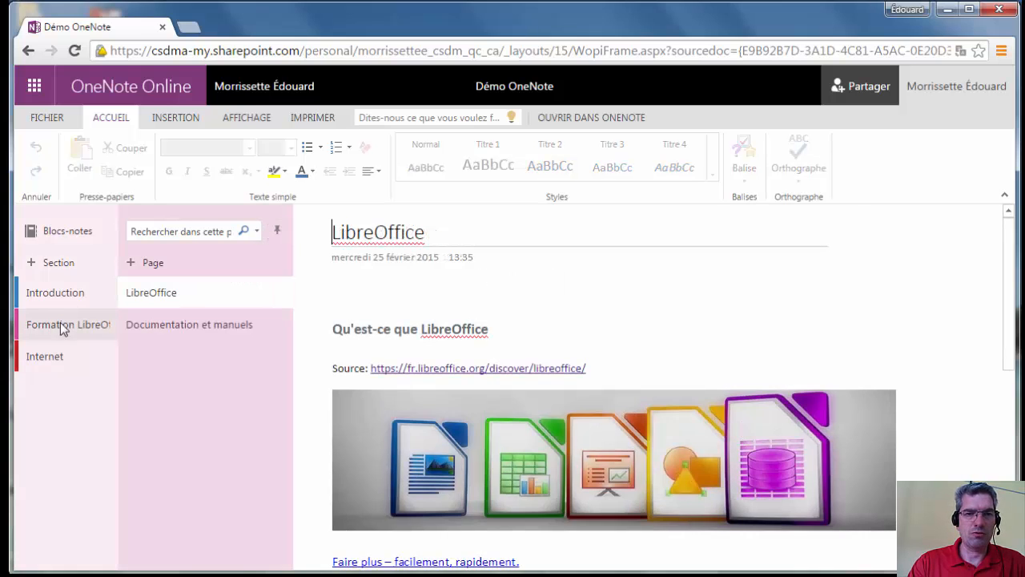
click(183, 325)
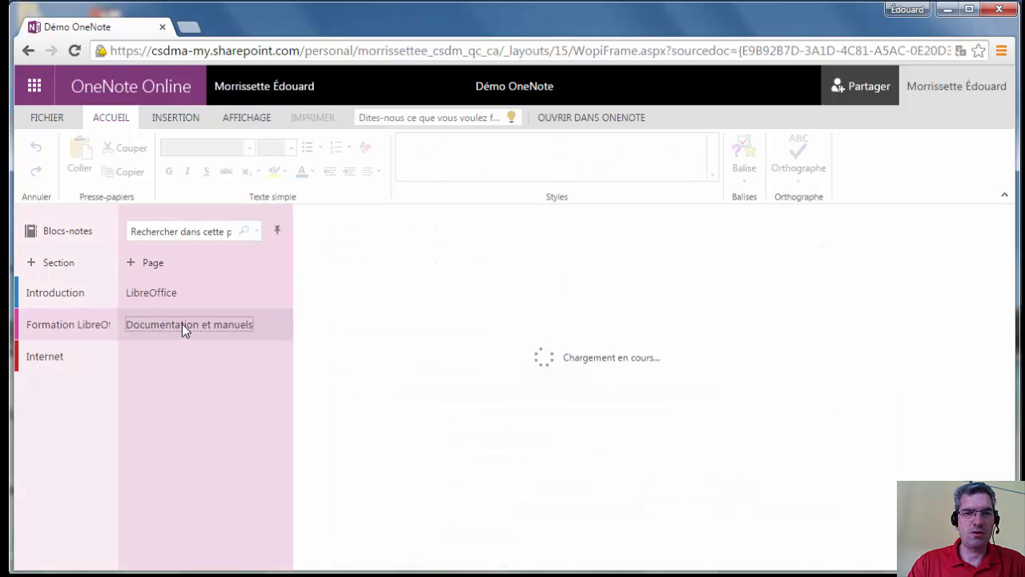
click(281, 232)
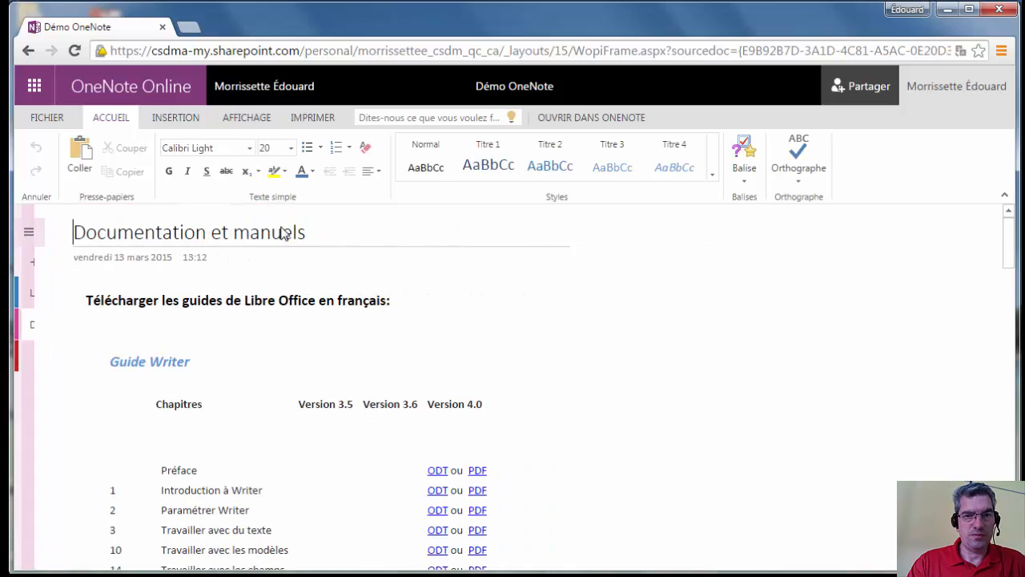
click(30, 232)
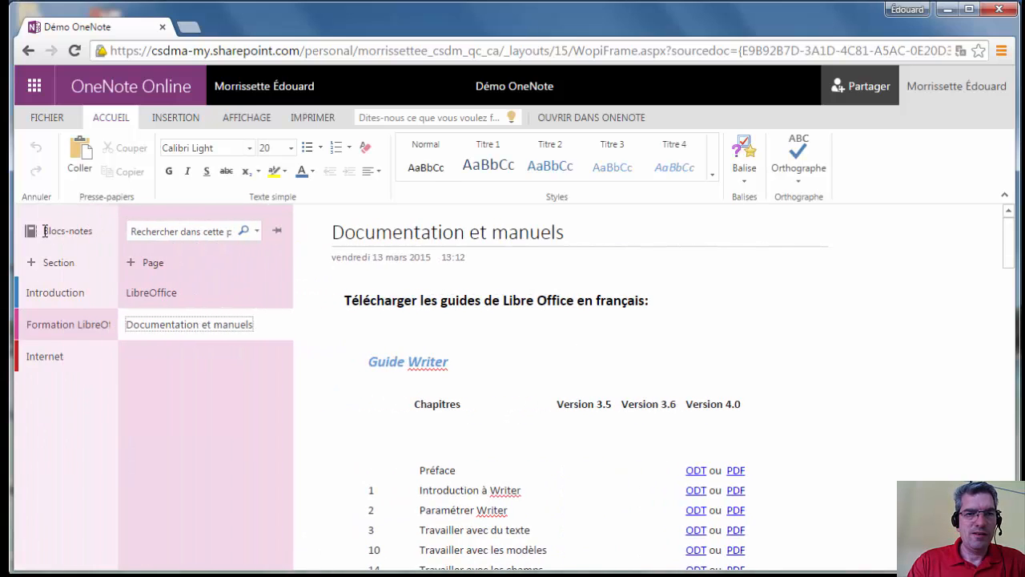
click(454, 396)
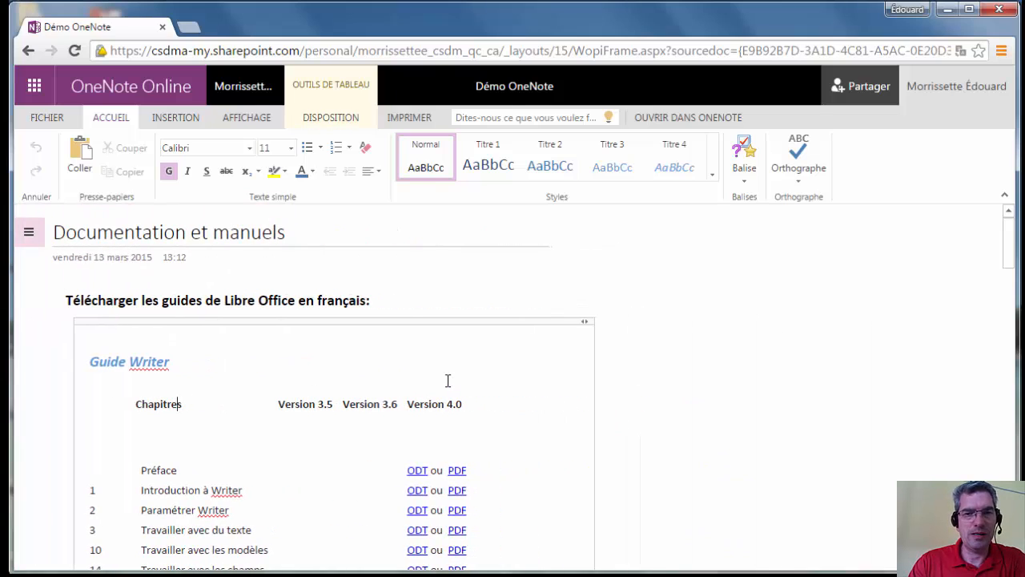
click(29, 232)
click(706, 474)
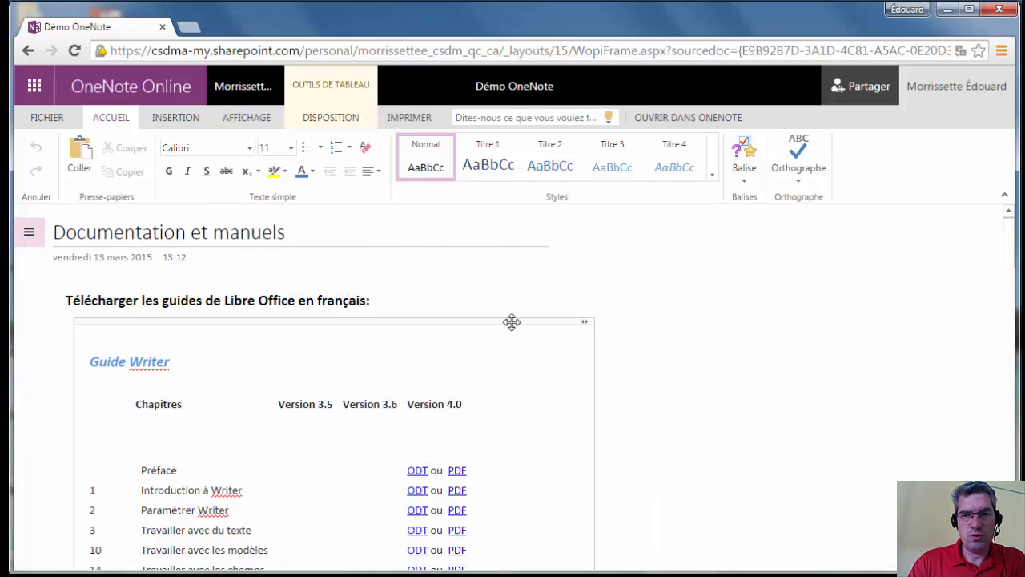
- Shift the note container with the LibreOffice guides slightly to the right and review its full contents
drag(535, 320, 530, 321)
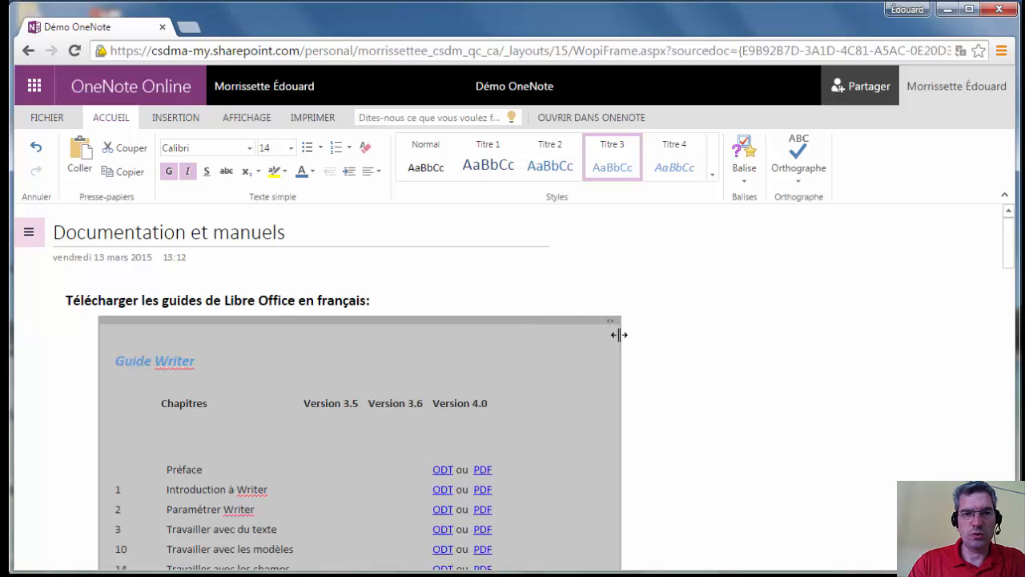
scroll(669, 338, down, 15)
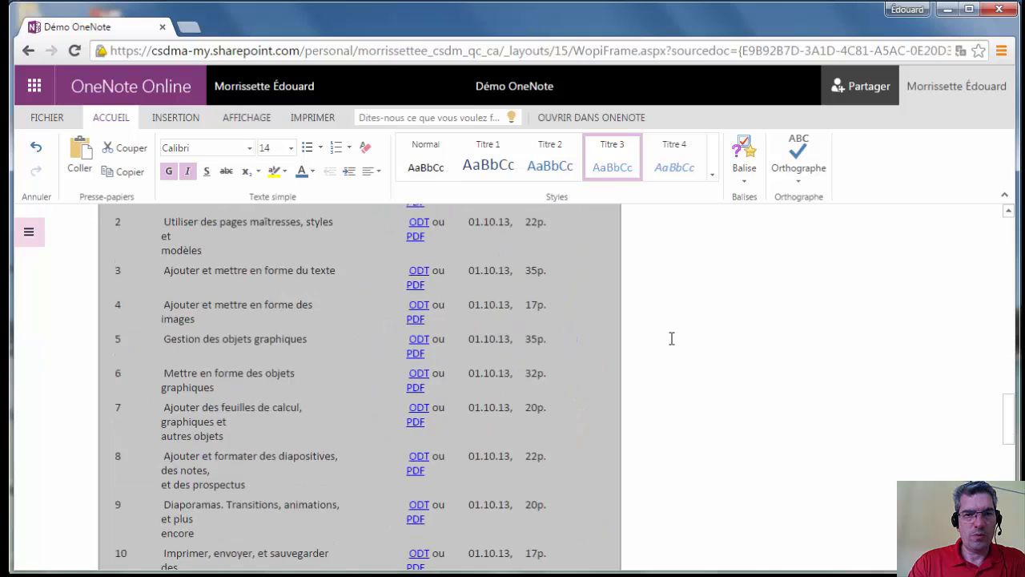
scroll(671, 338, down, 10)
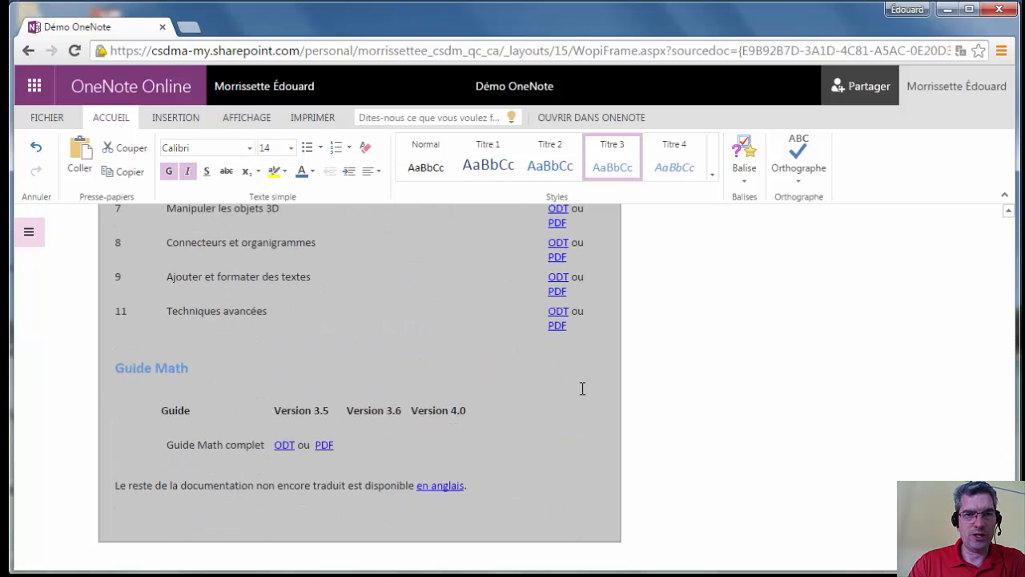
scroll(582, 388, up, 20)
scroll(582, 389, up, 1)
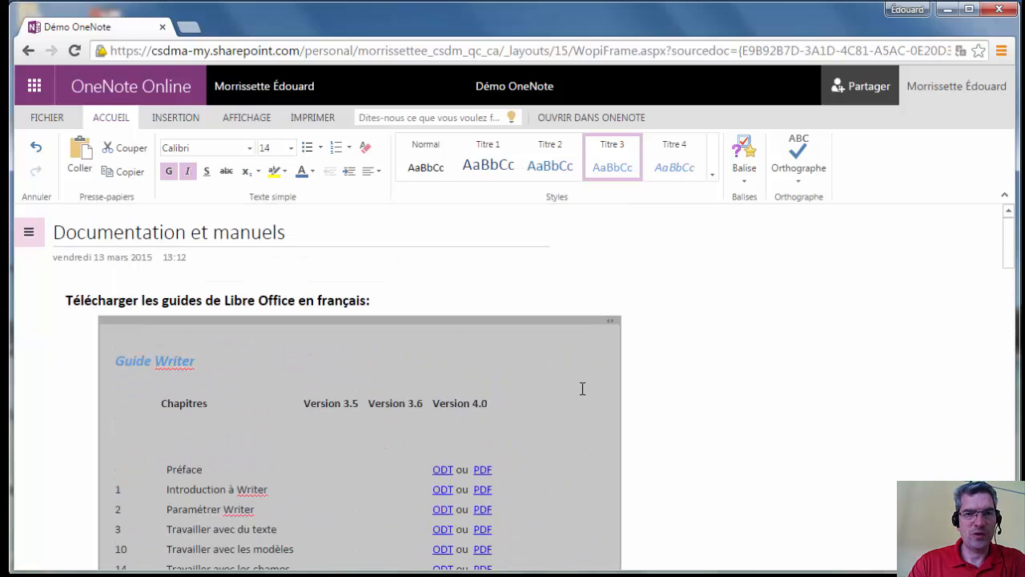
- Add a note container reading "Comme ceci" to the right of the guides and move it slightly down and left
click(676, 327)
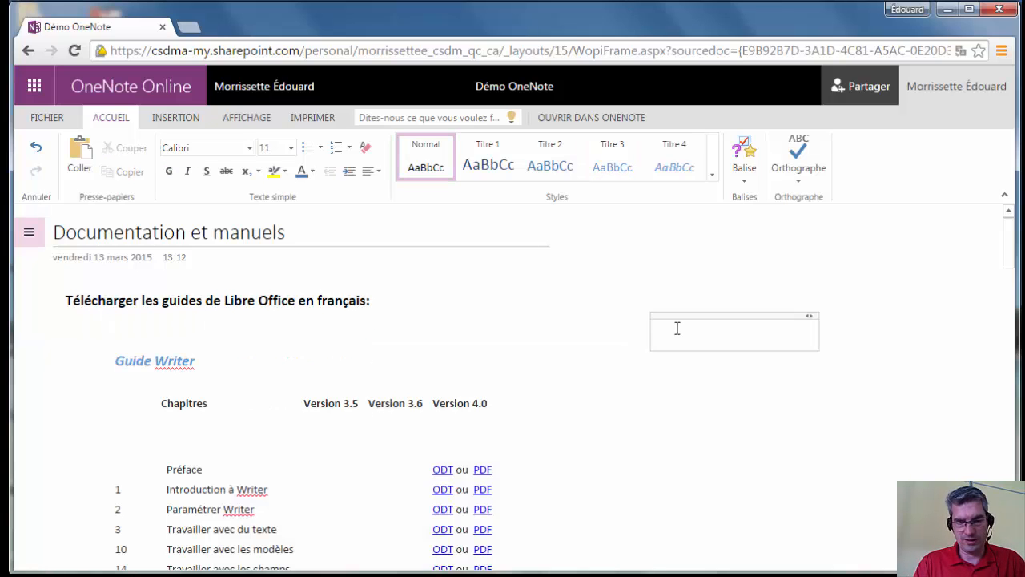
text(Comme ce)
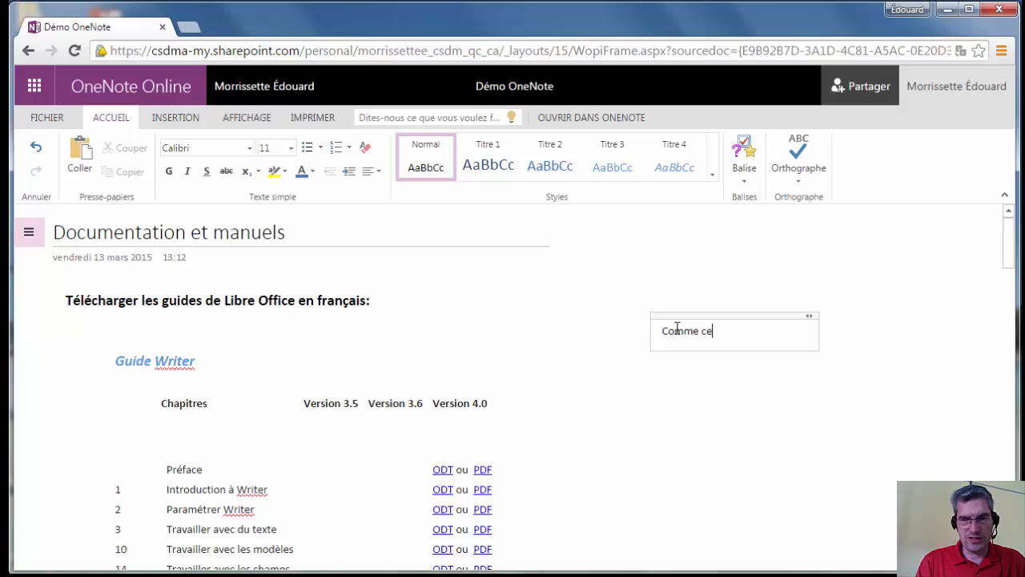
text(ci)
click(622, 450)
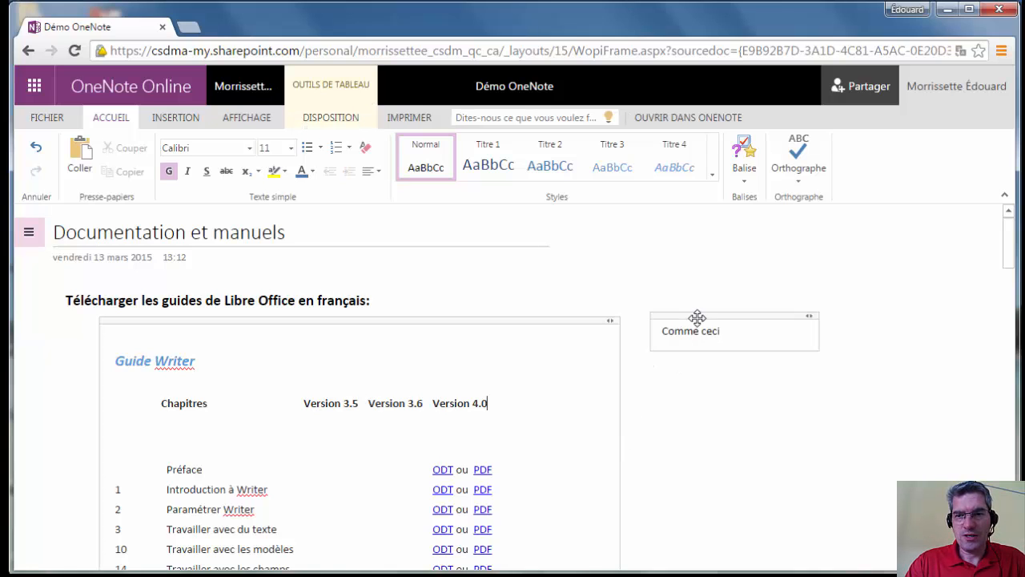
drag(696, 318, 688, 321)
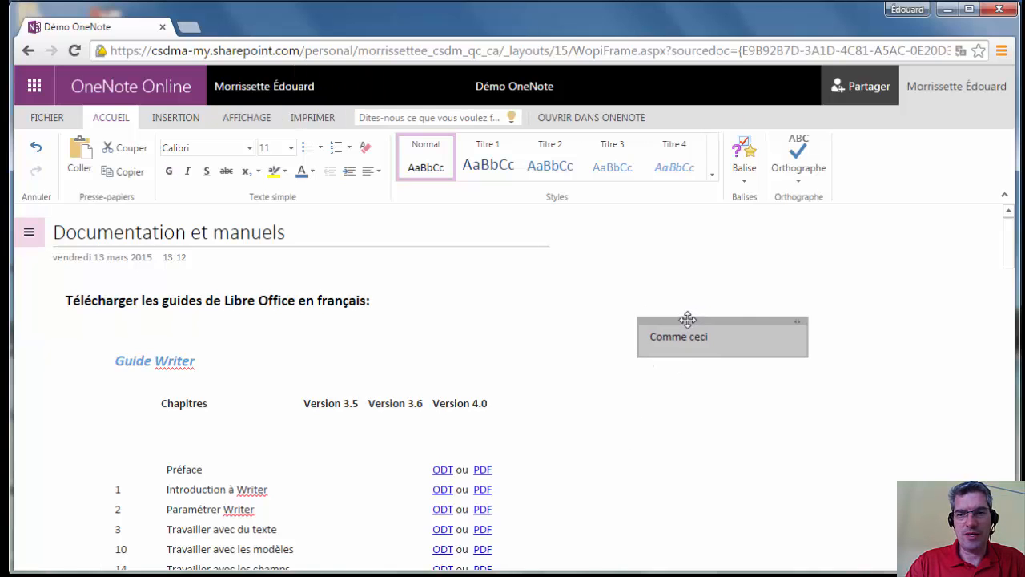
- Move the "Comme ceci" note container slightly to the left and reopen the section and page navigation pane
click(730, 341)
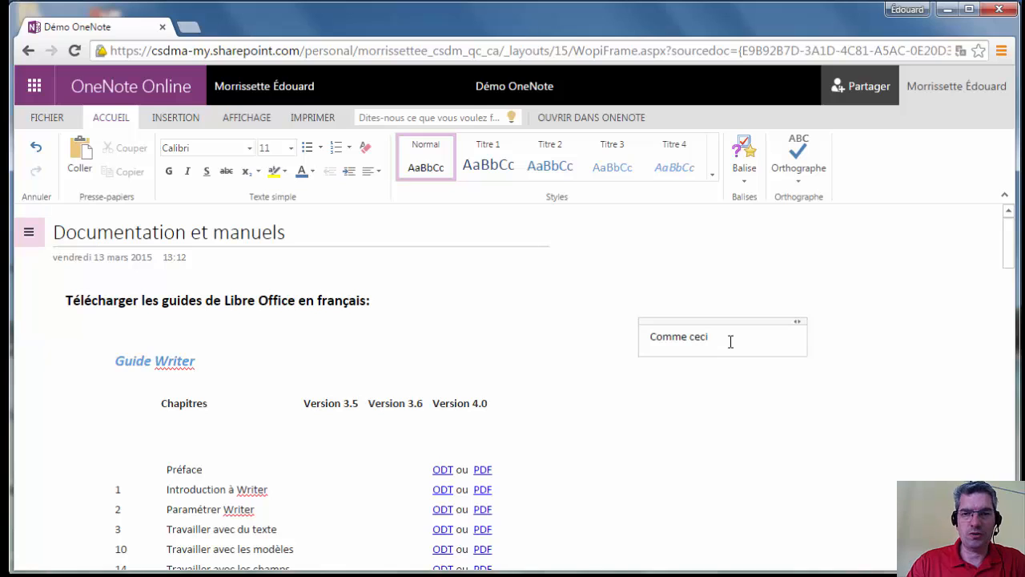
drag(702, 321, 675, 320)
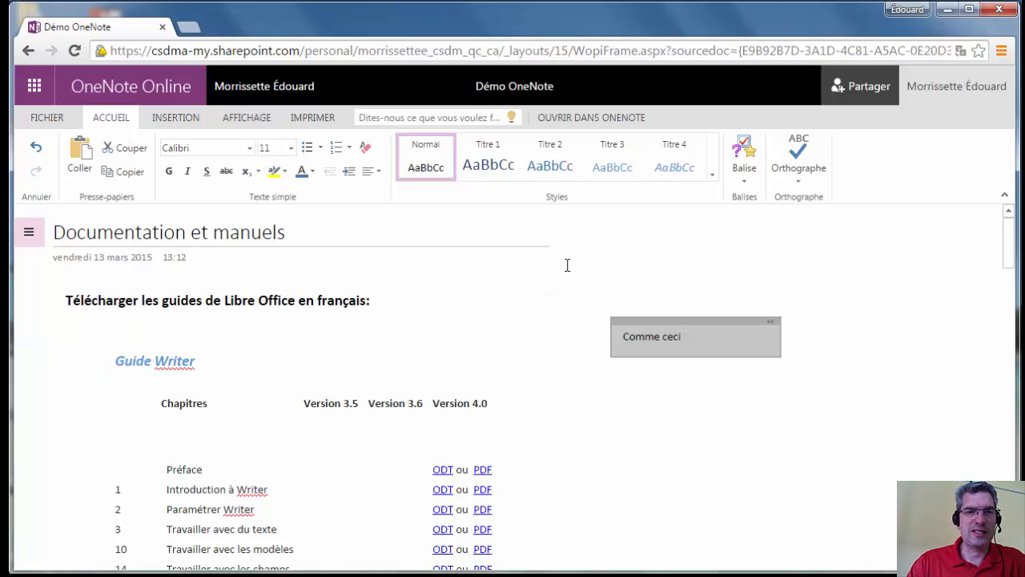
click(29, 235)
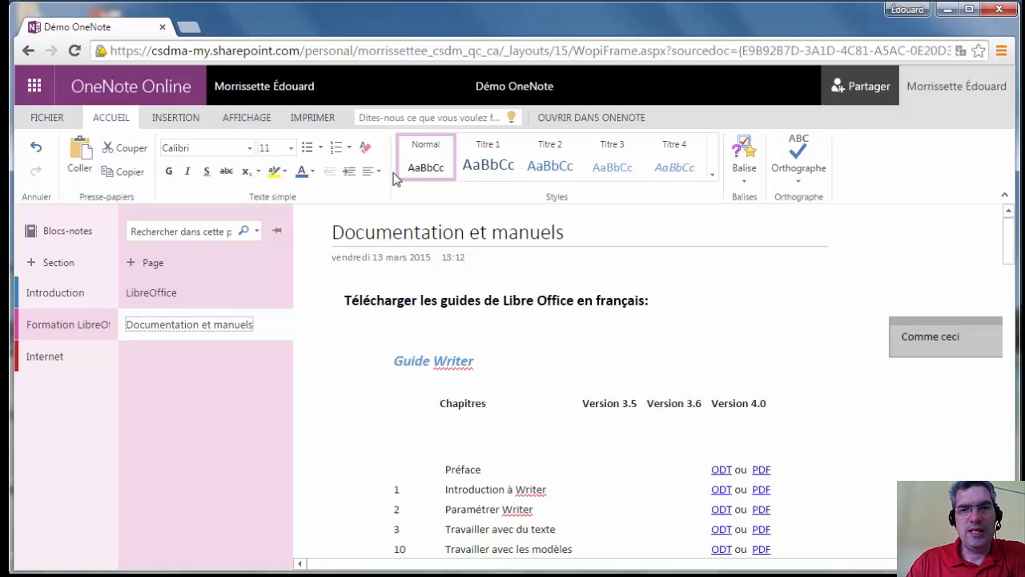
- Glance at the available tags, open the Internet section and write "Table des matières" in the body of its Introduction page
click(745, 170)
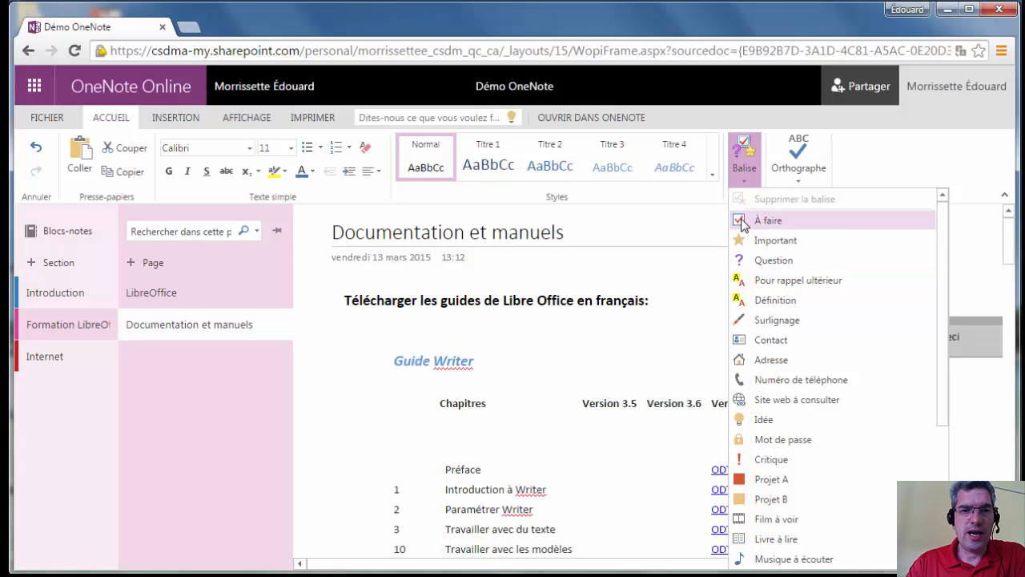
click(54, 364)
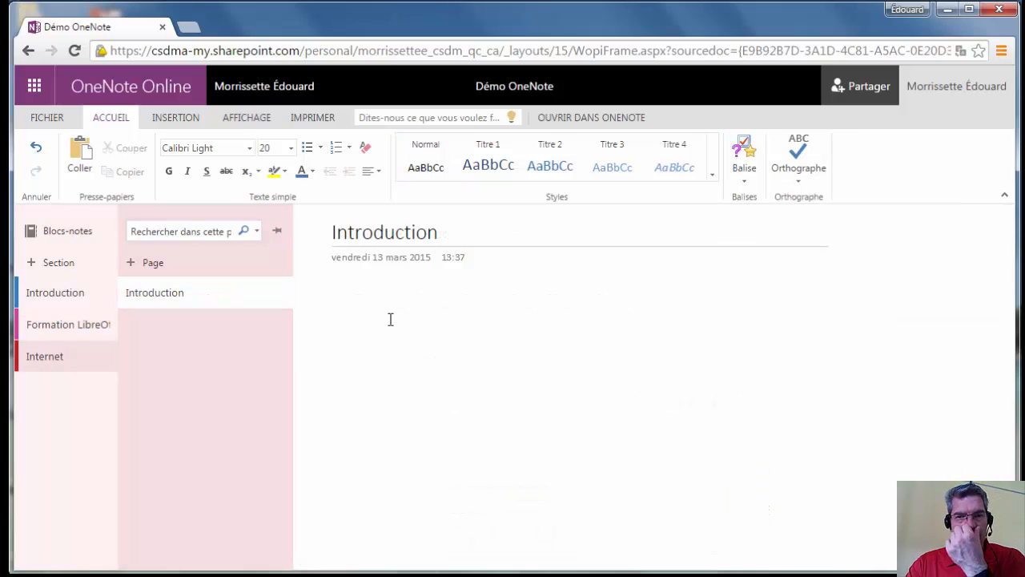
click(390, 319)
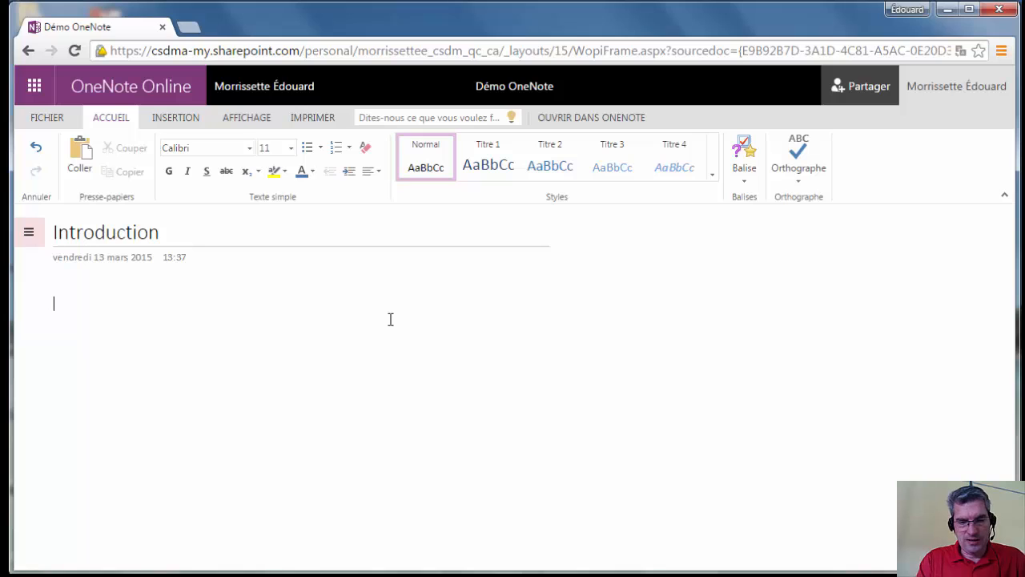
text(Table des ma)
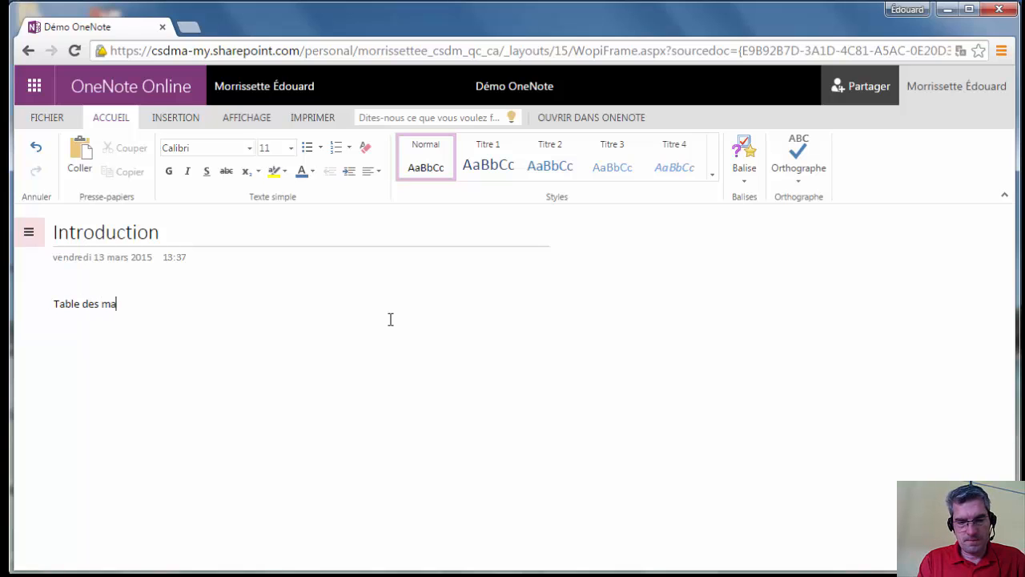
text(tières)
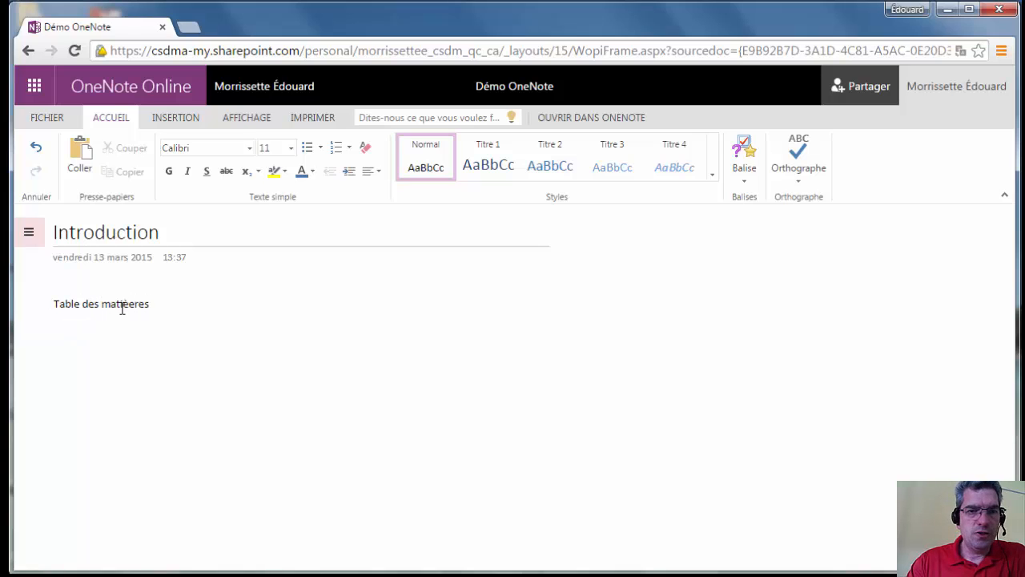
click(134, 305)
key(BackSpace)
- Tag the "Table des matières" line as "À faire", mark its checkbox complete and clear it again
click(52, 302)
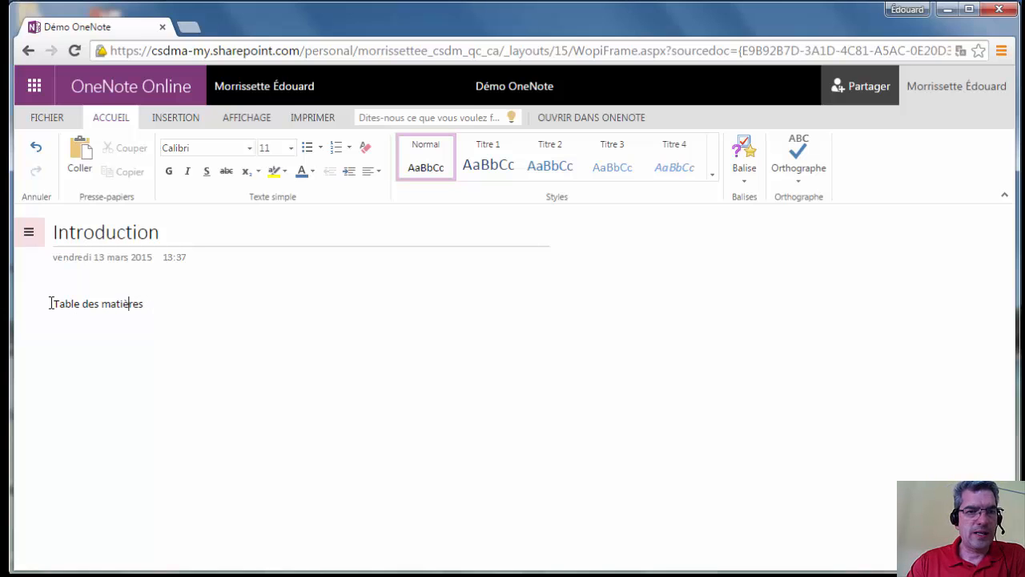
click(747, 180)
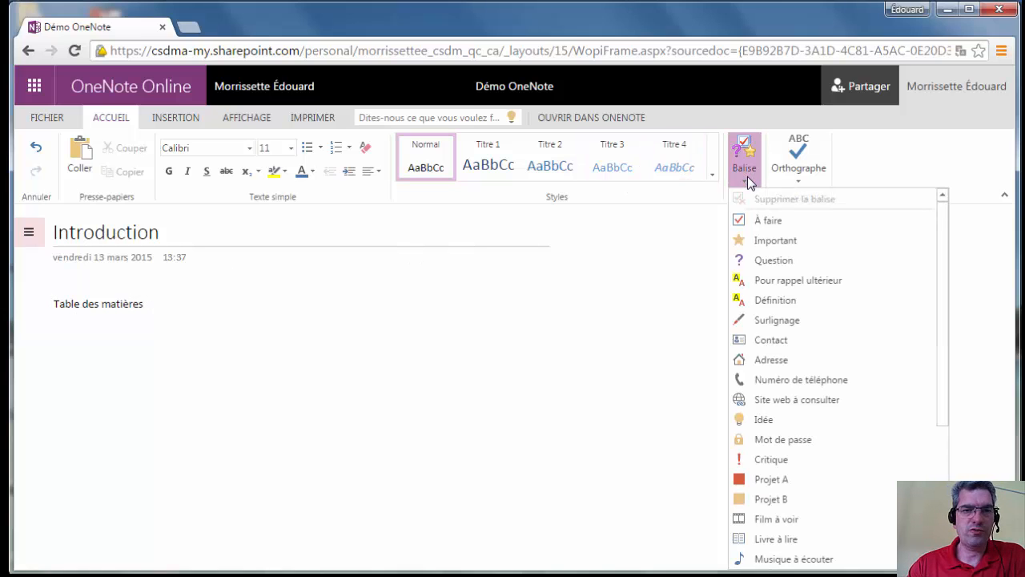
click(768, 220)
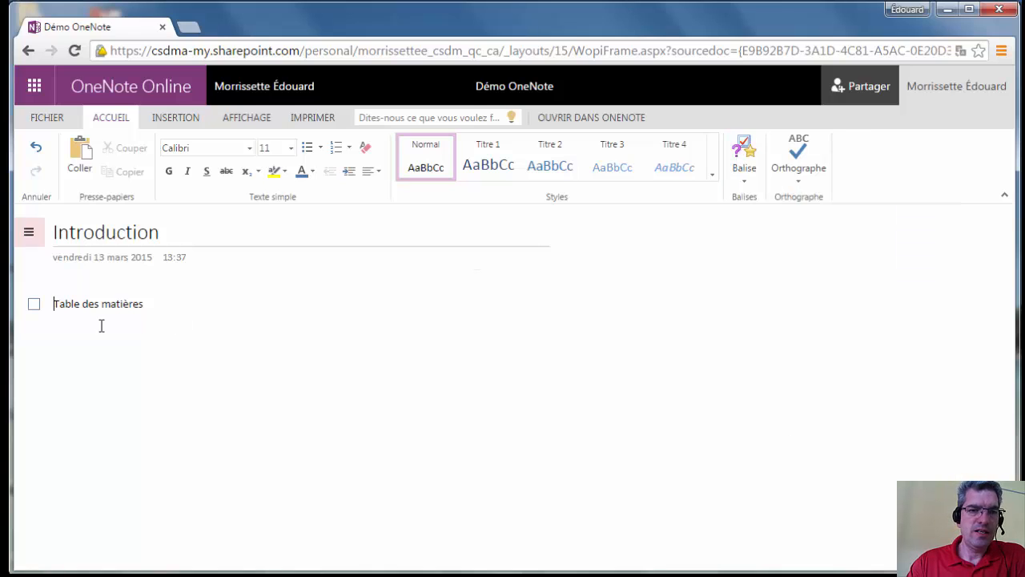
click(34, 308)
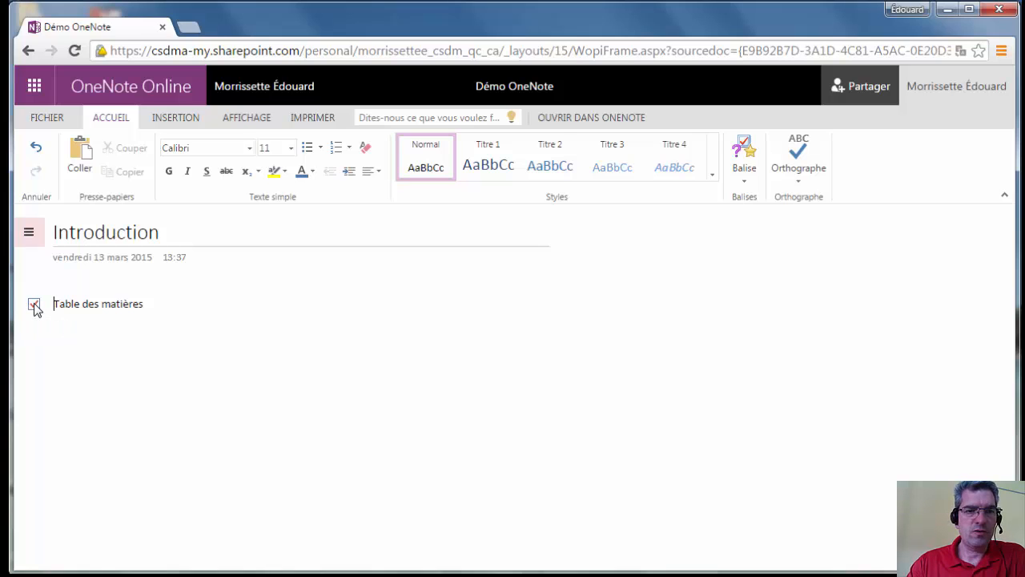
click(34, 306)
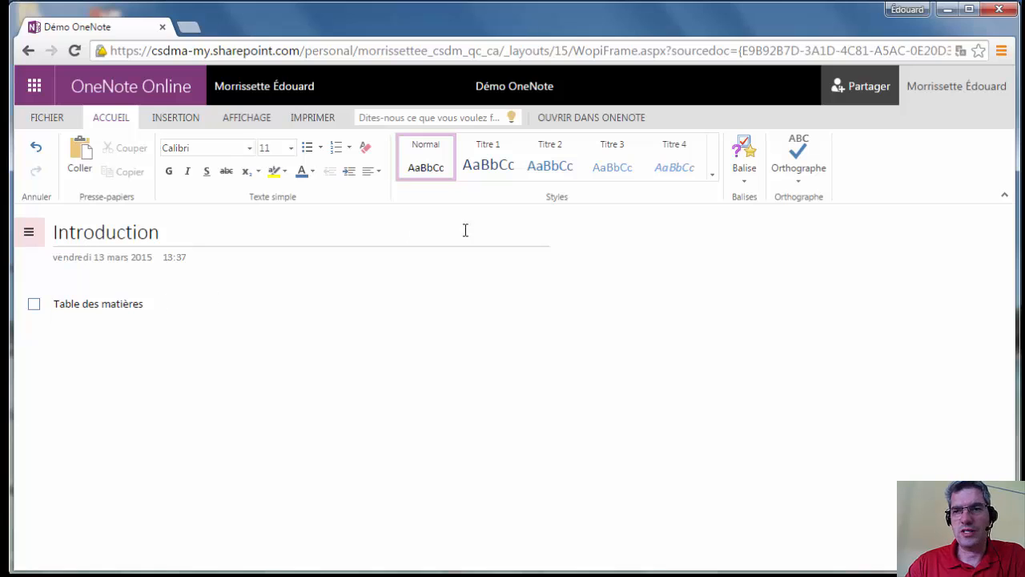
- Highlight the "Table des matières" text in yellow
click(82, 304)
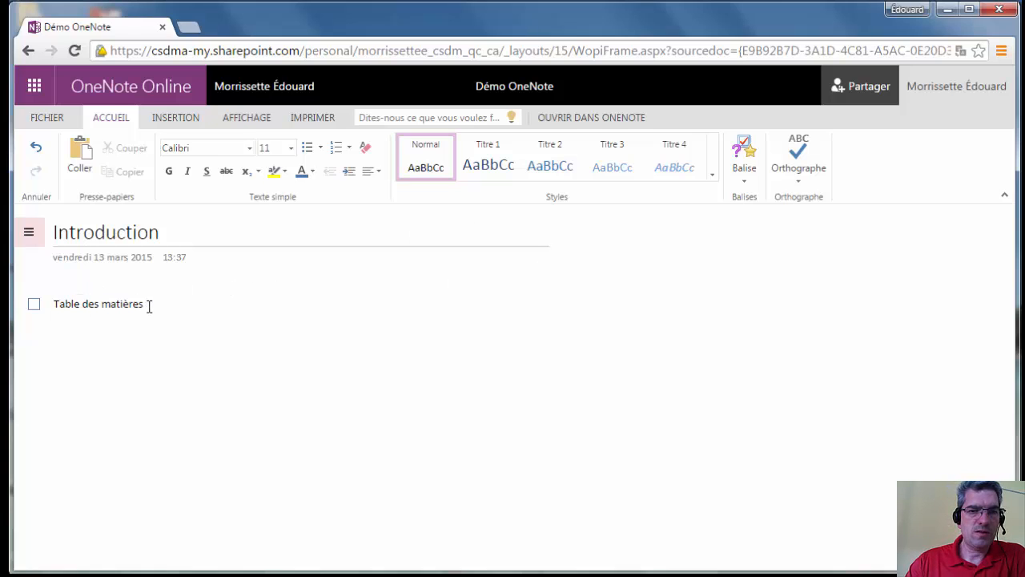
drag(149, 304, 51, 304)
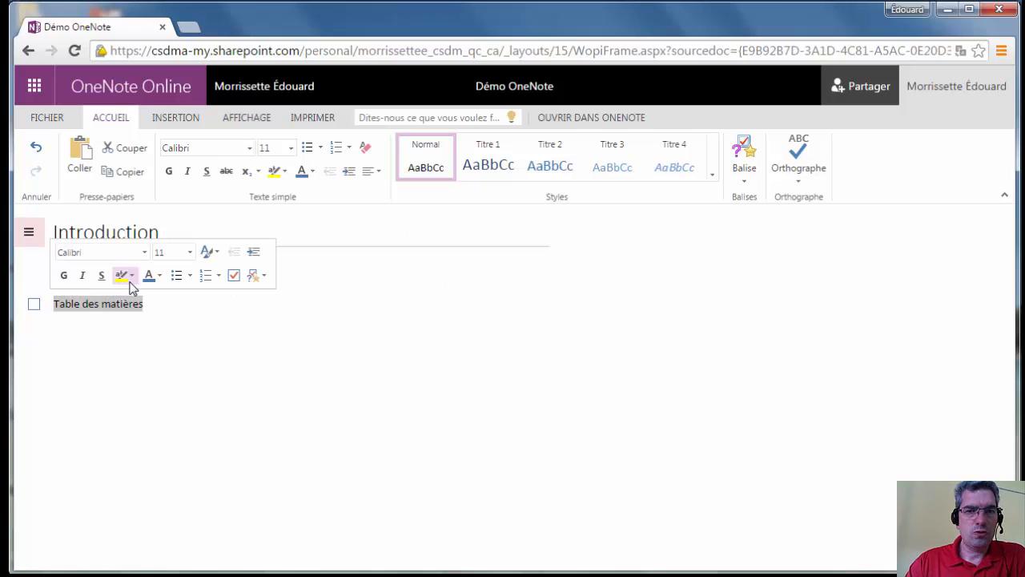
click(265, 276)
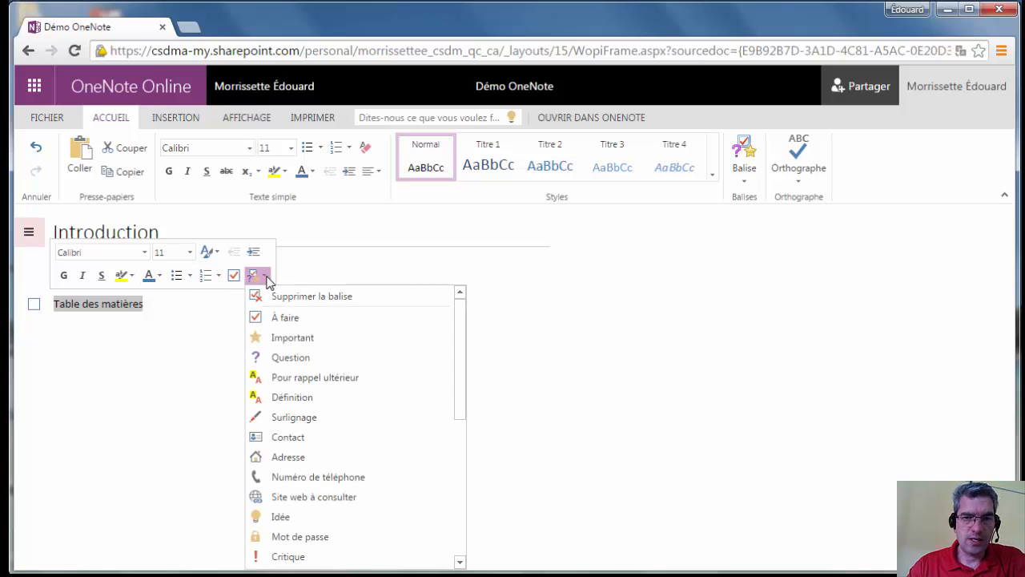
click(211, 344)
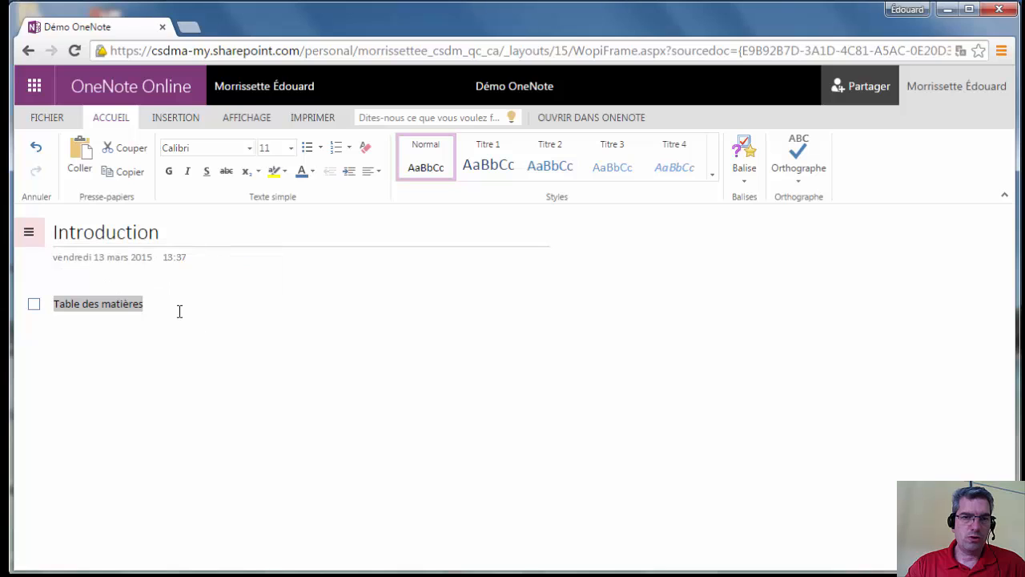
click(147, 311)
- Browse the full list of tags available for the "Table des matières" line and close it without choosing one
right_click(122, 305)
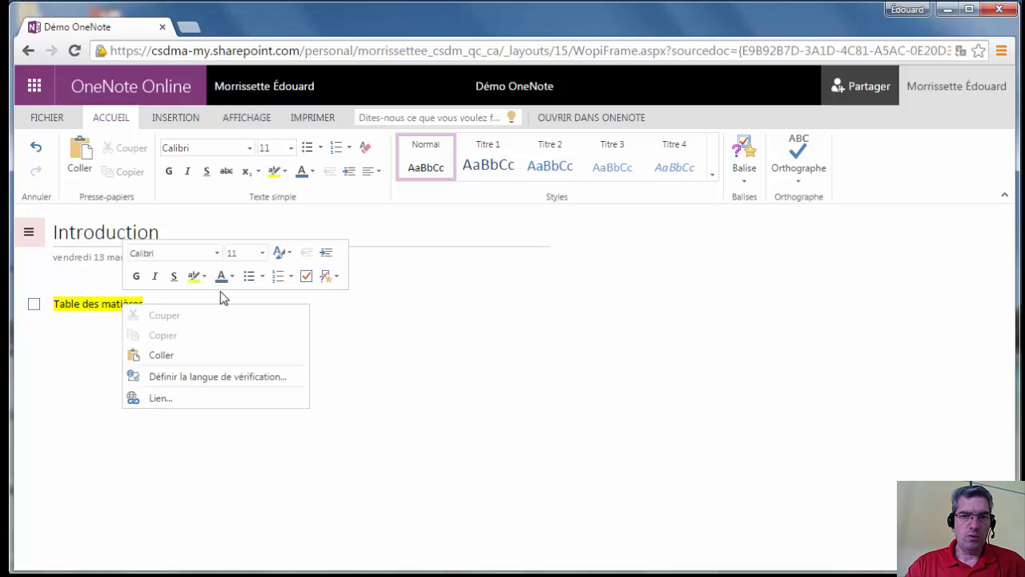
click(337, 276)
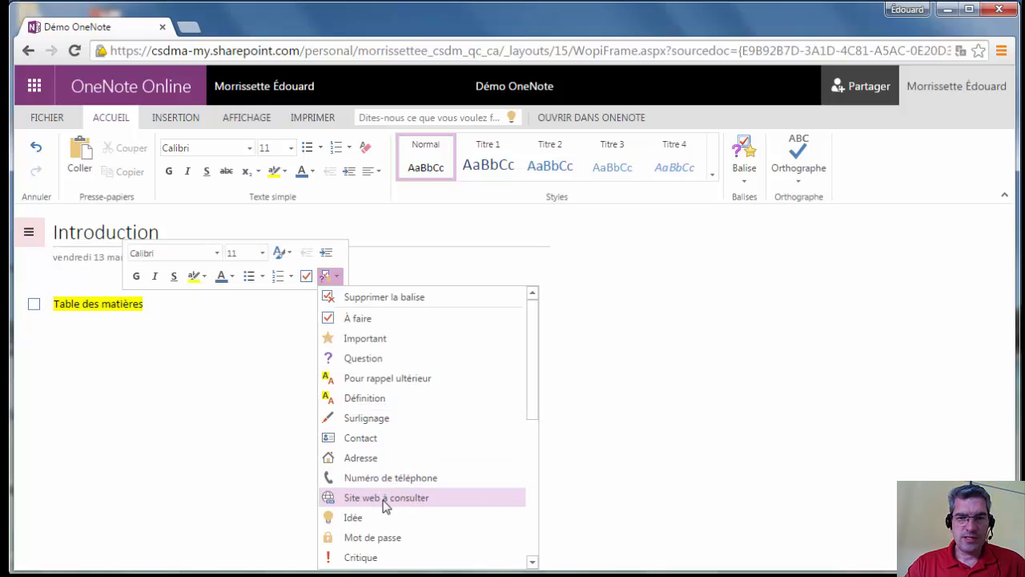
scroll(380, 500, down, 4)
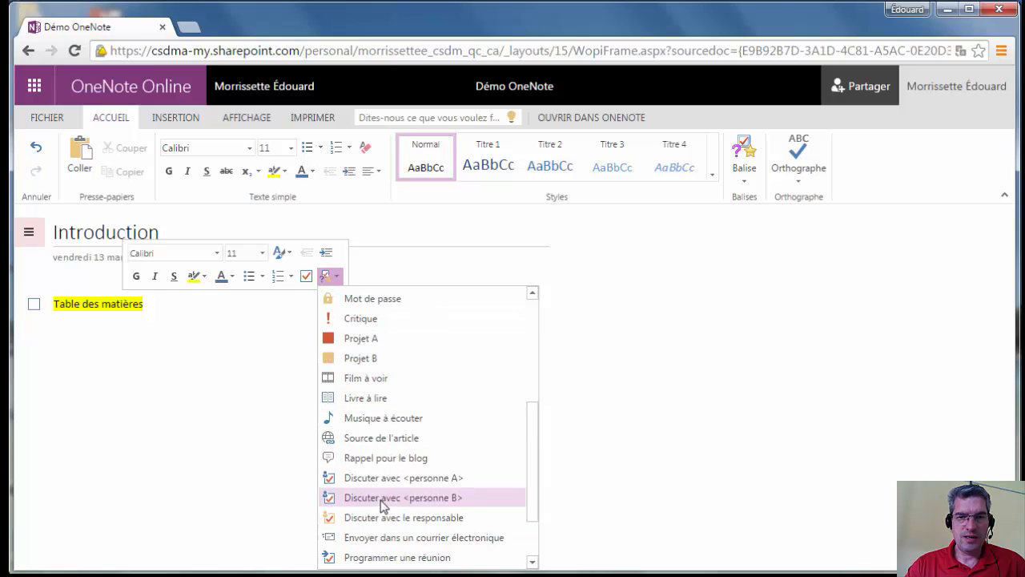
scroll(391, 443, down, 1)
click(612, 231)
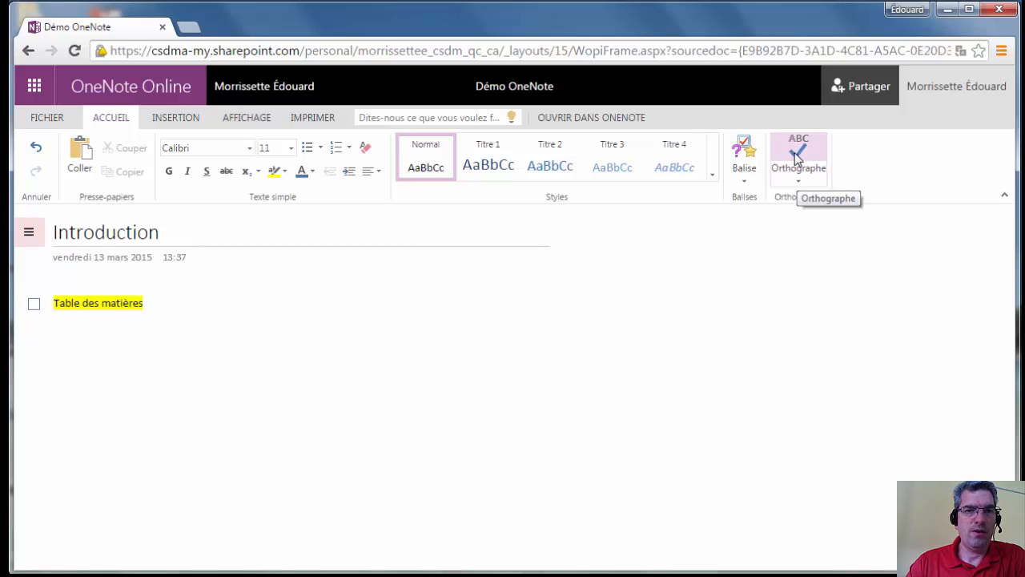
- Open the Introduction section and add a new untitled page to it
click(28, 231)
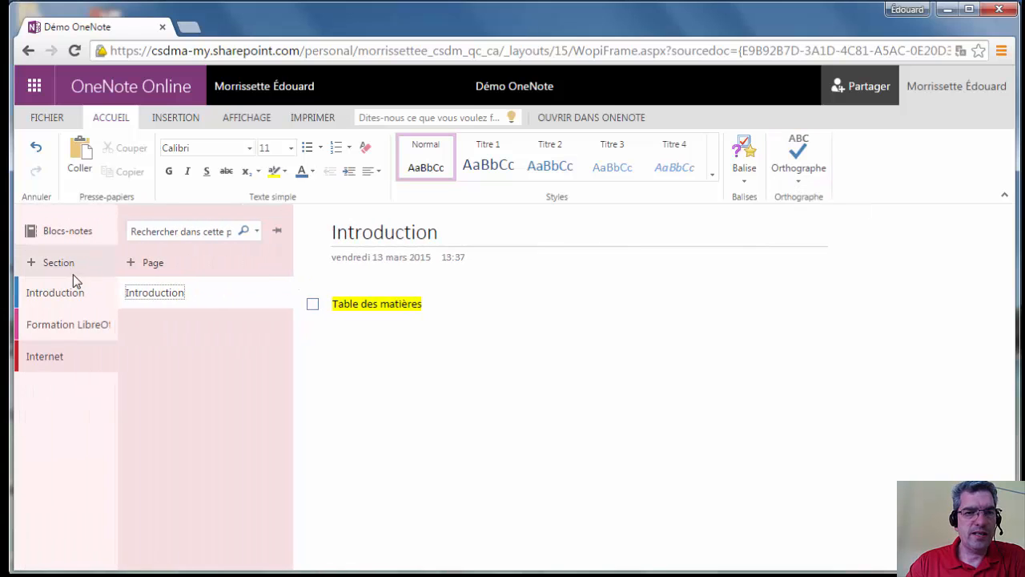
click(65, 293)
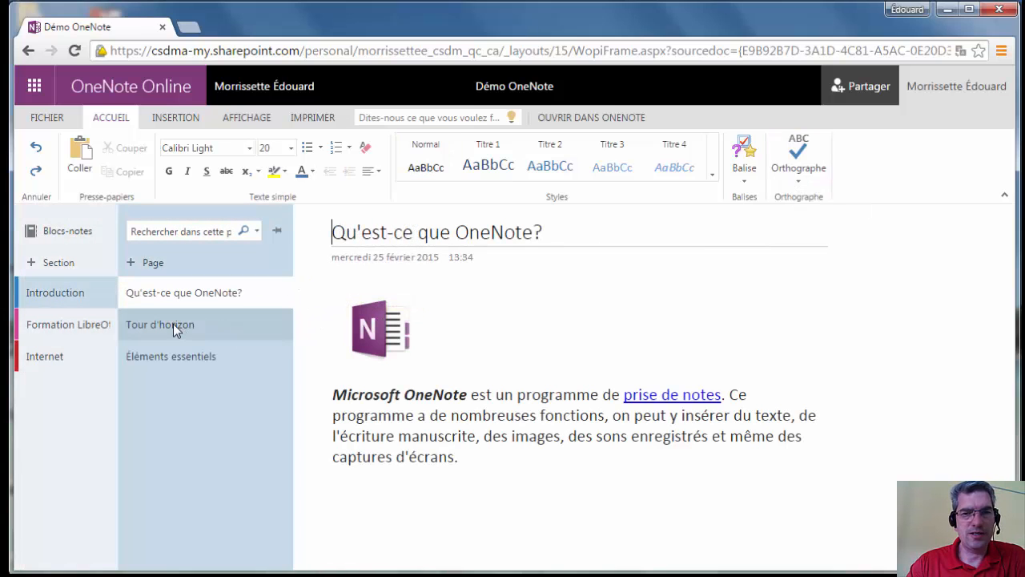
click(174, 119)
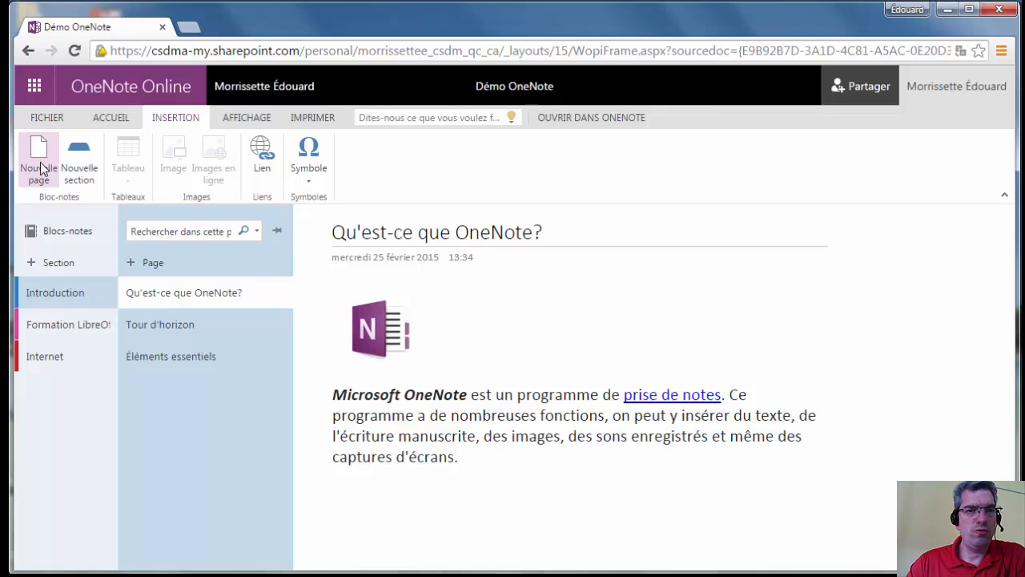
click(140, 264)
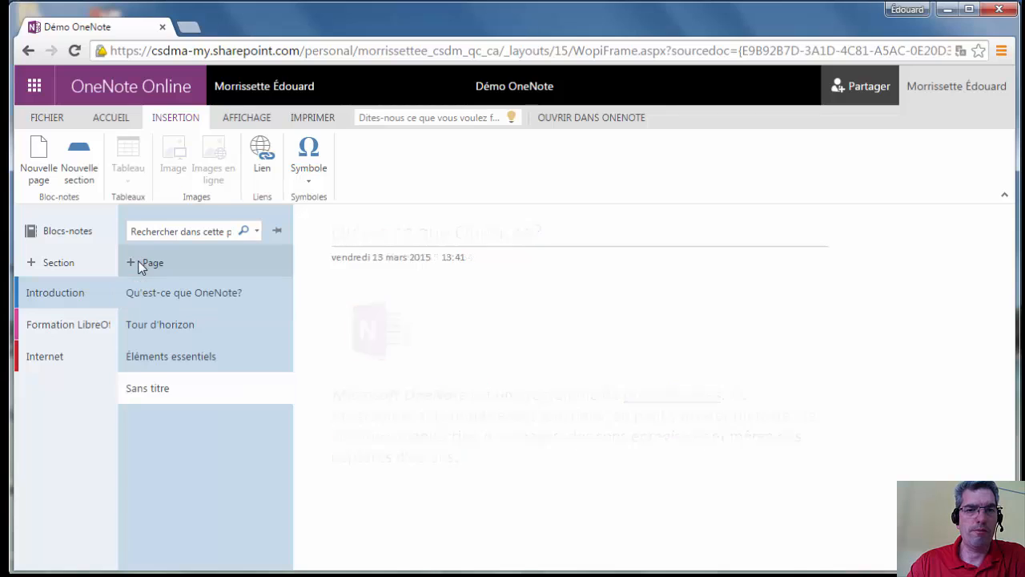
- Show the new section name prompt and cancel it, and review the colour choices for the Introduction section without changing its colour
click(85, 164)
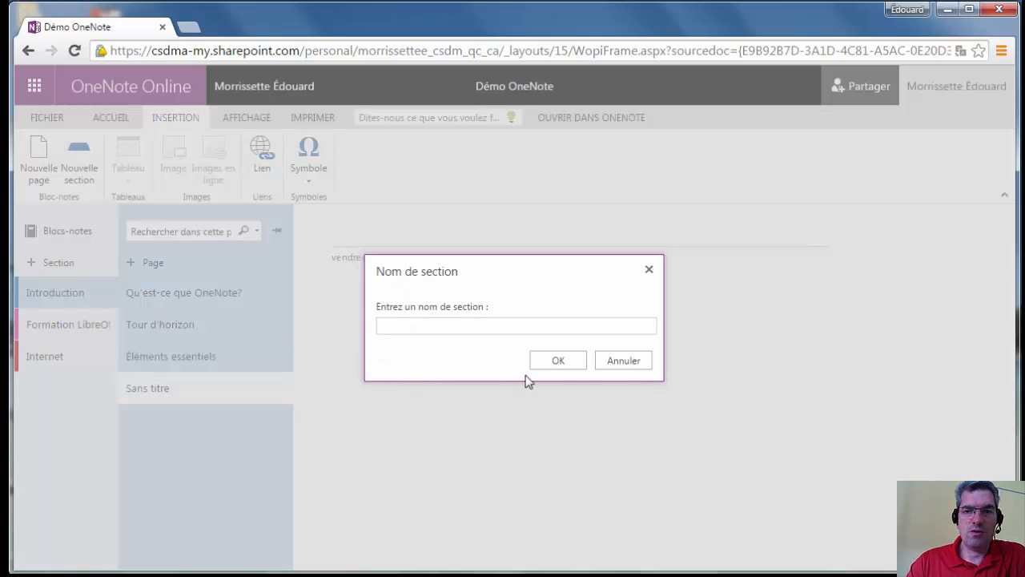
click(632, 365)
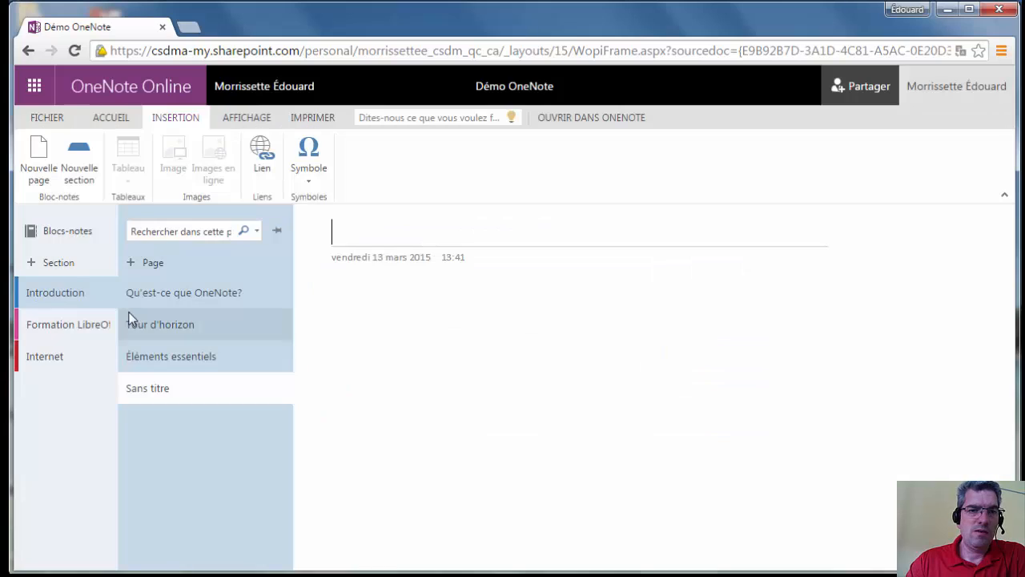
click(46, 295)
right_click(47, 295)
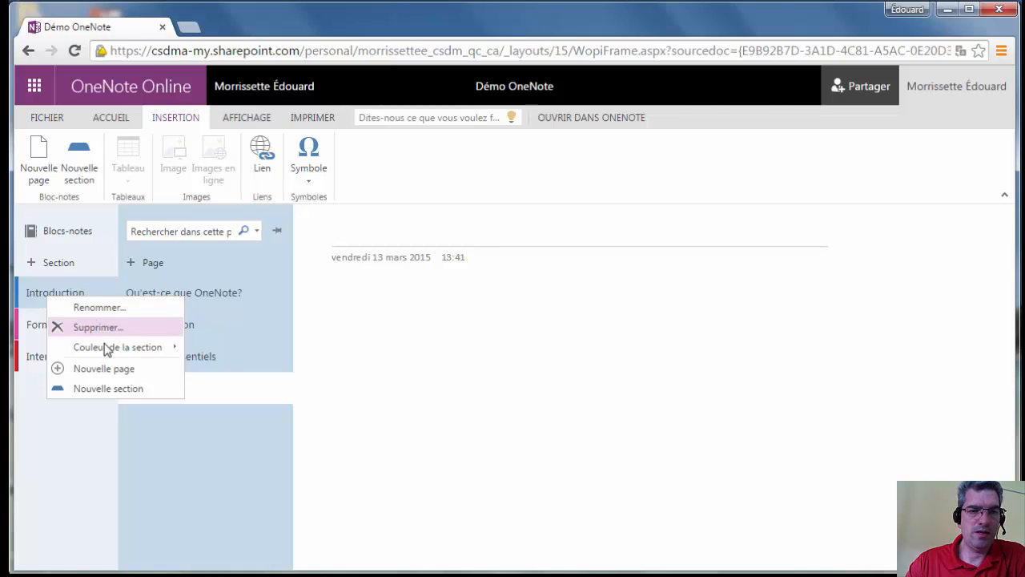
mouse_move(108, 354)
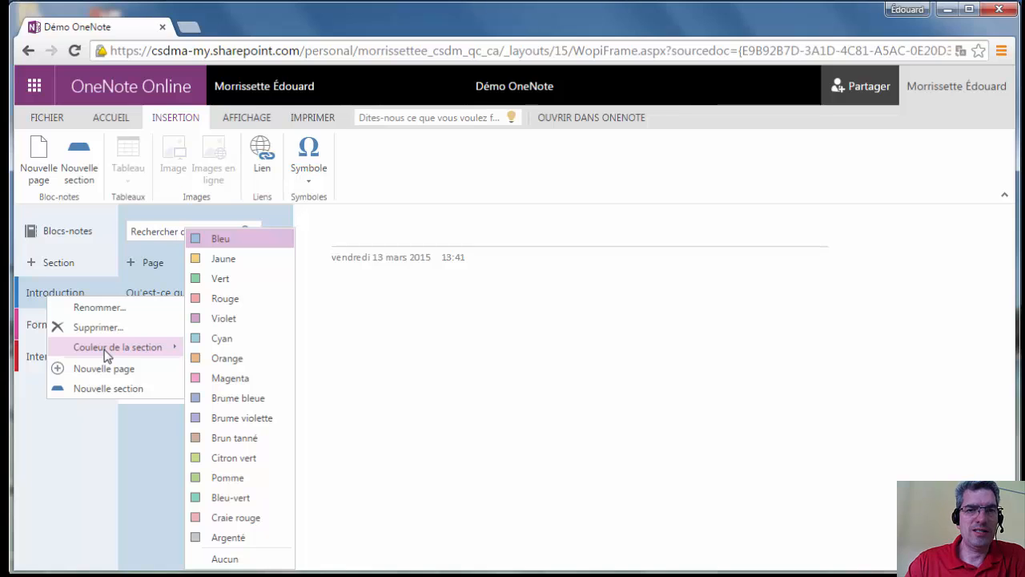
click(361, 302)
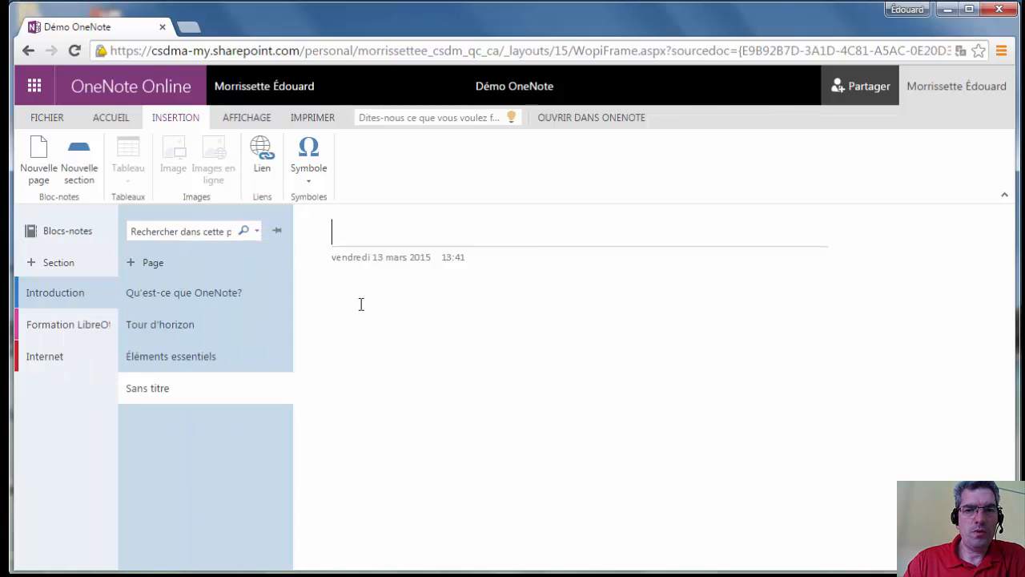
- Show the table size grid and the dialog for inserting an image file, leaving both without inserting anything
click(129, 165)
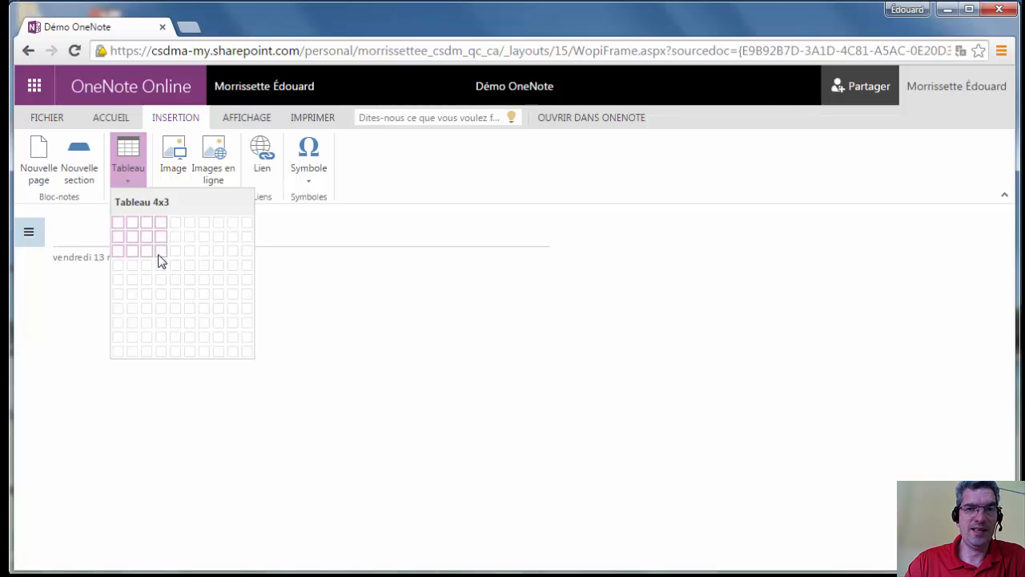
click(176, 169)
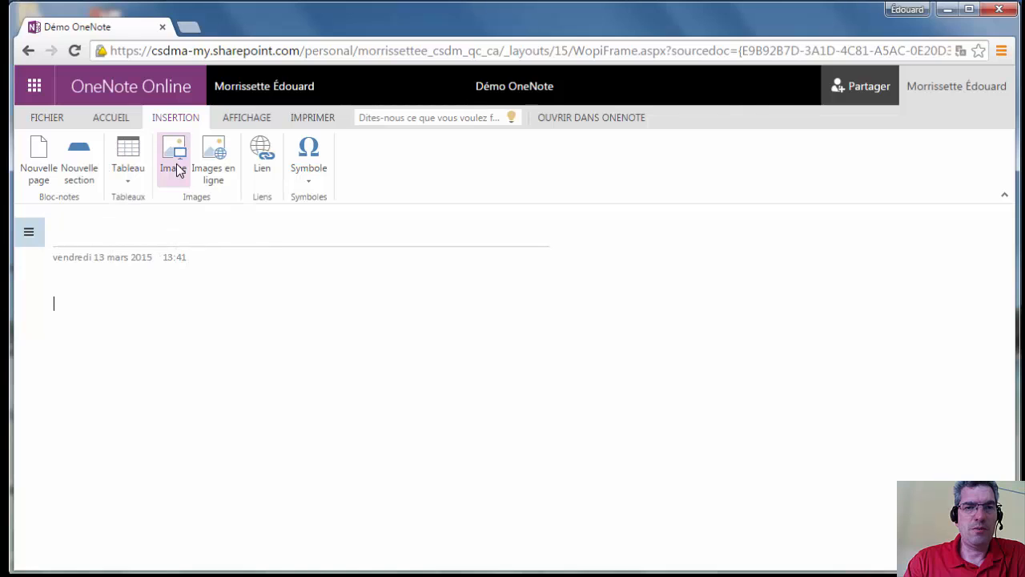
click(180, 171)
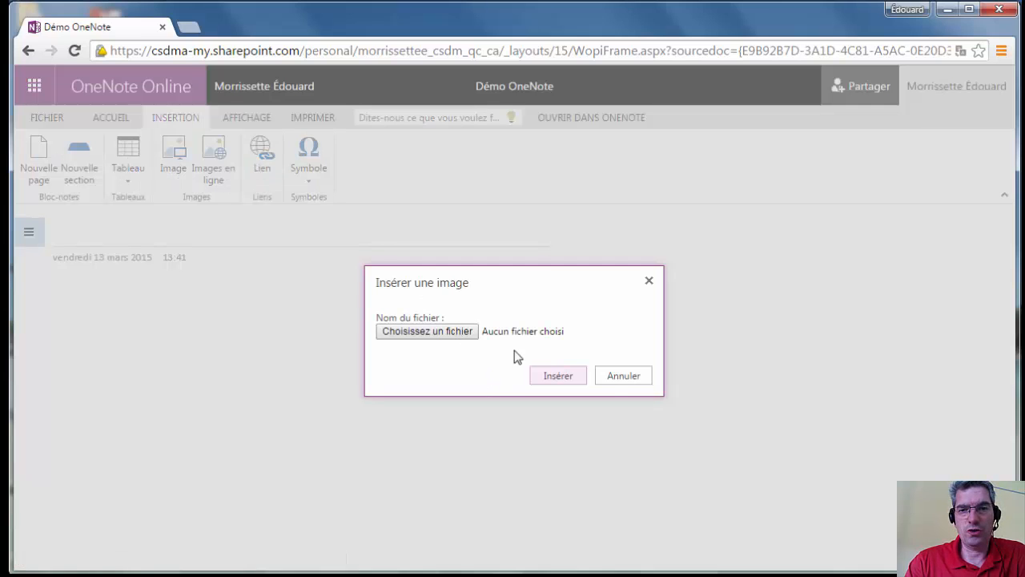
click(620, 376)
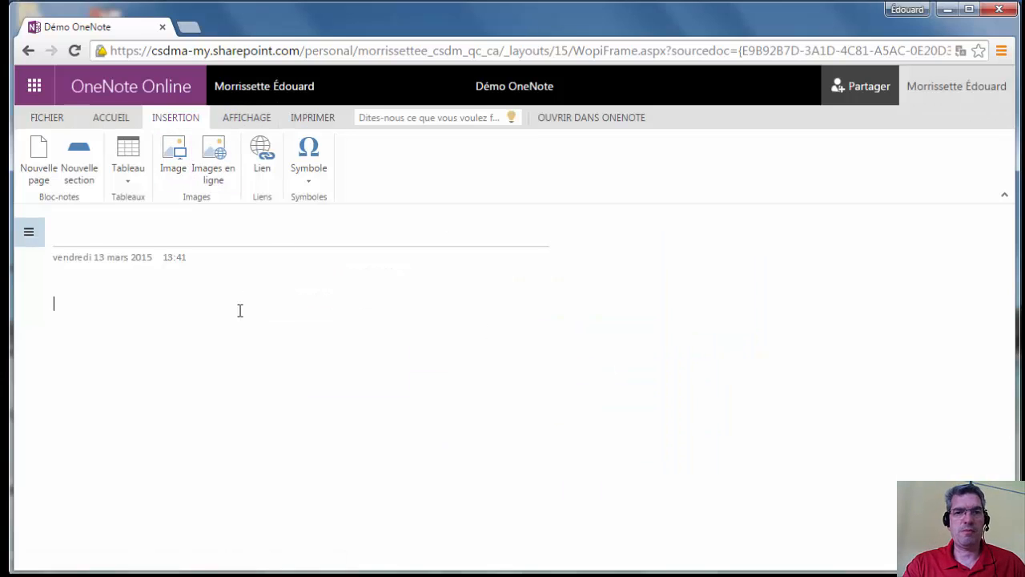
- Show the Bing web search for inserting online images and close it without searching for anything
click(210, 172)
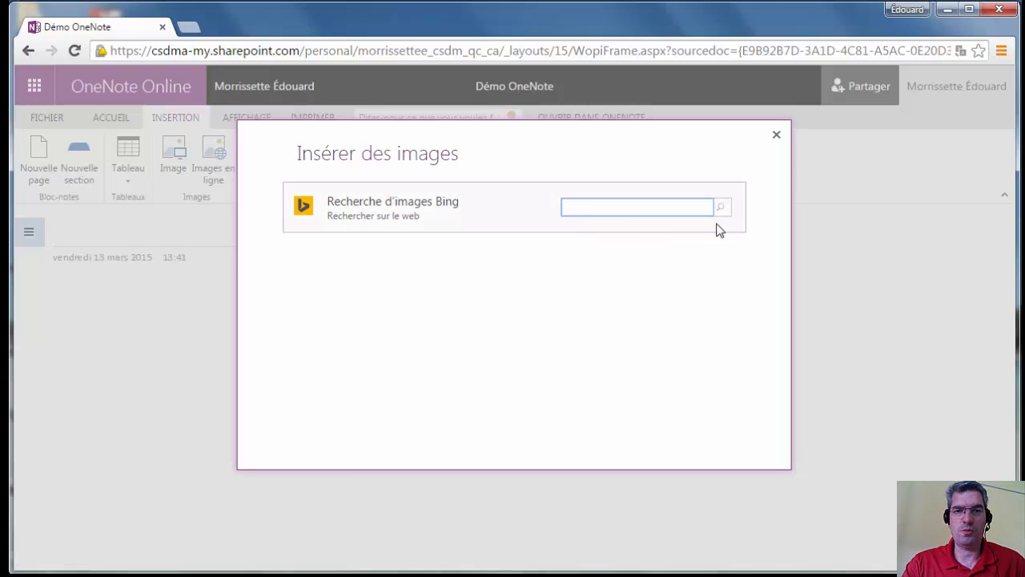
click(776, 135)
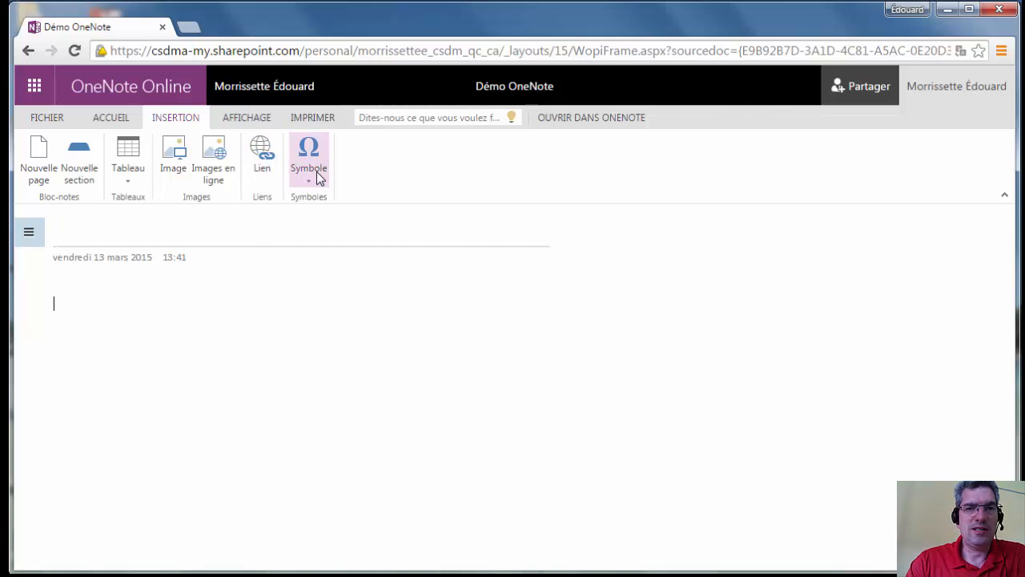
- View the untitled page in reading mode and return to editing mode on the Éléments essentiels page
click(250, 120)
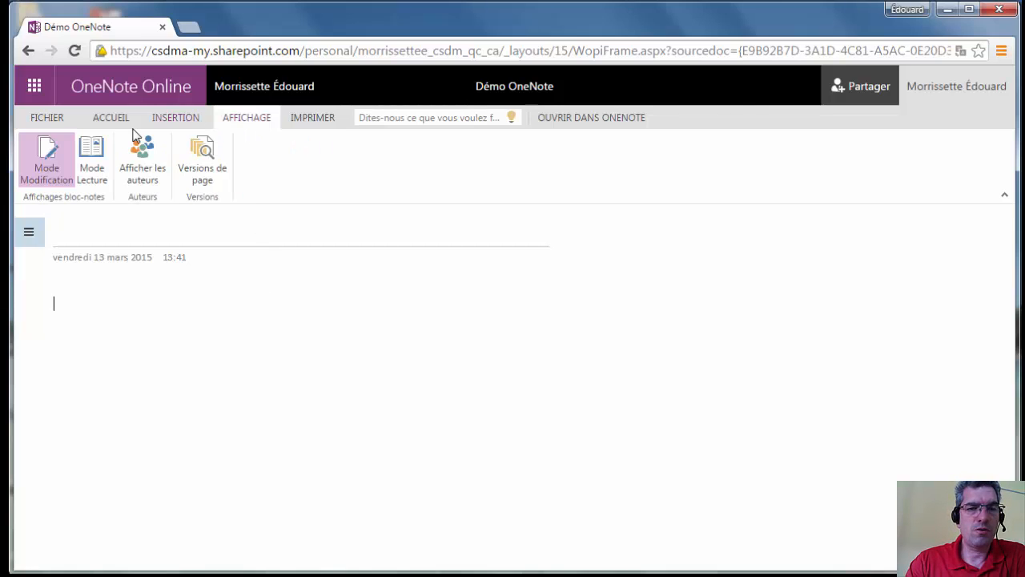
click(92, 170)
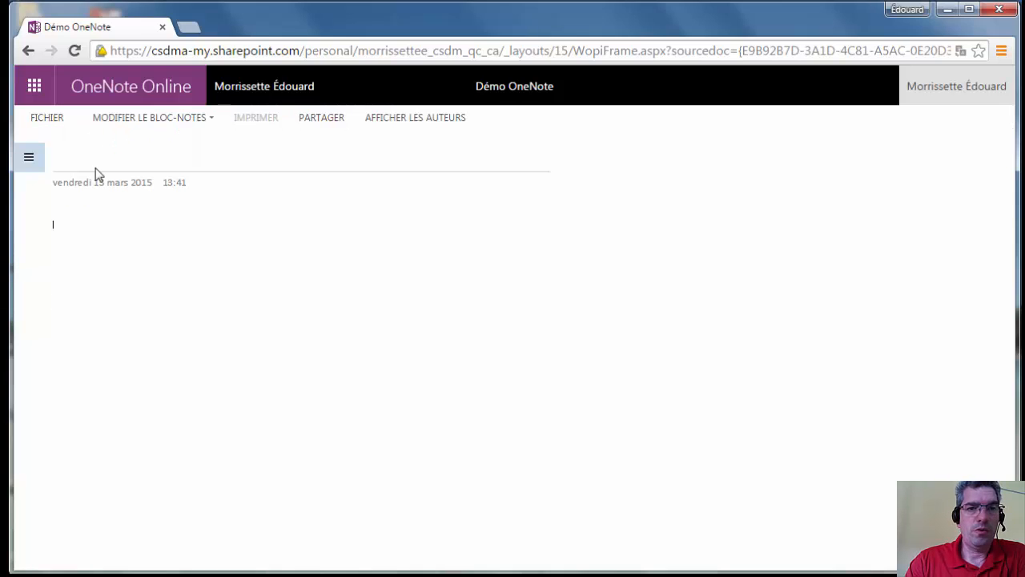
click(37, 160)
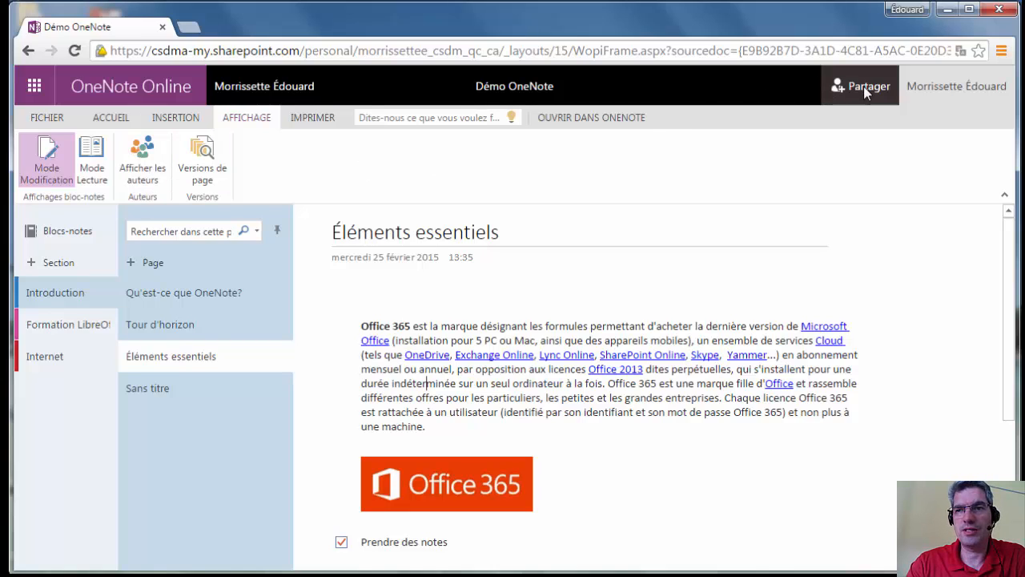
- Display the authors on the Éléments essentiels page, and review its print preview without printing or saving it
click(138, 163)
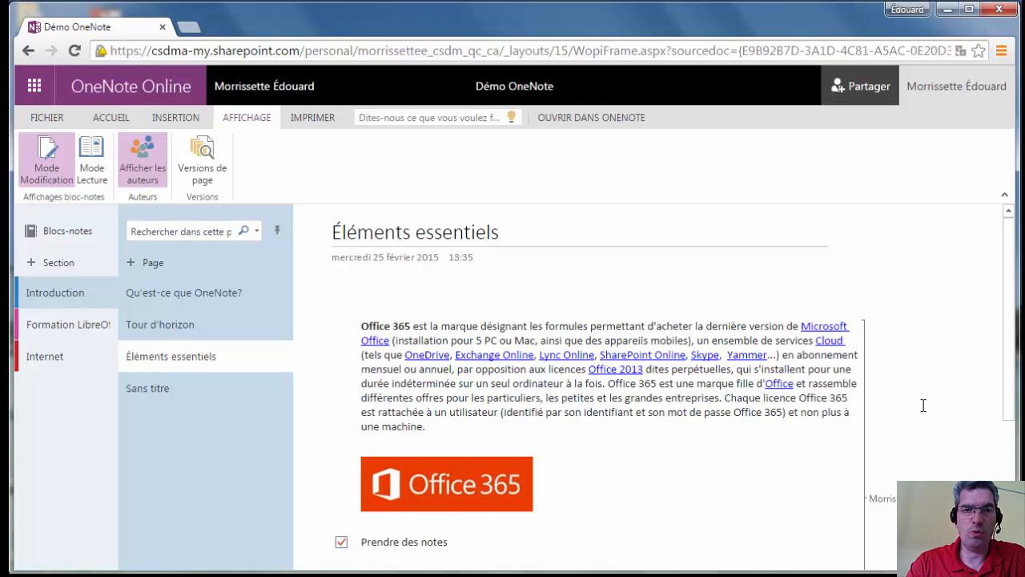
click(313, 117)
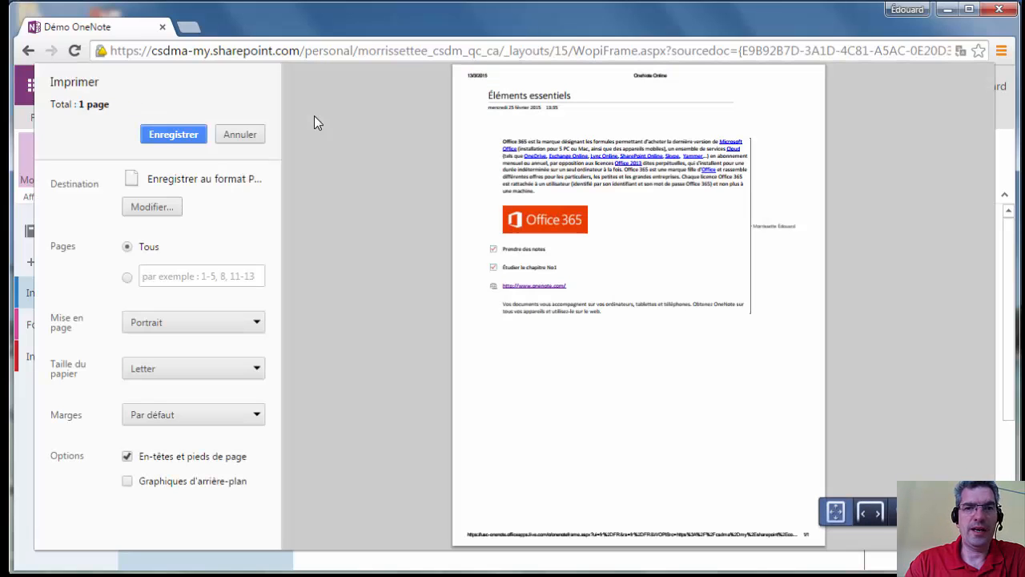
click(240, 136)
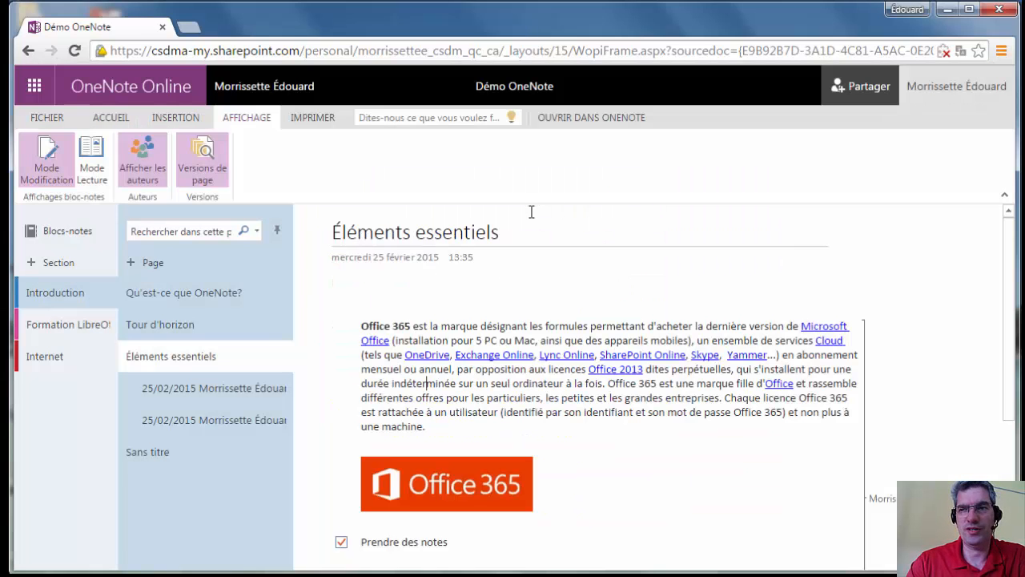
- Leave the current notebook and open the list of all notebooks
click(56, 235)
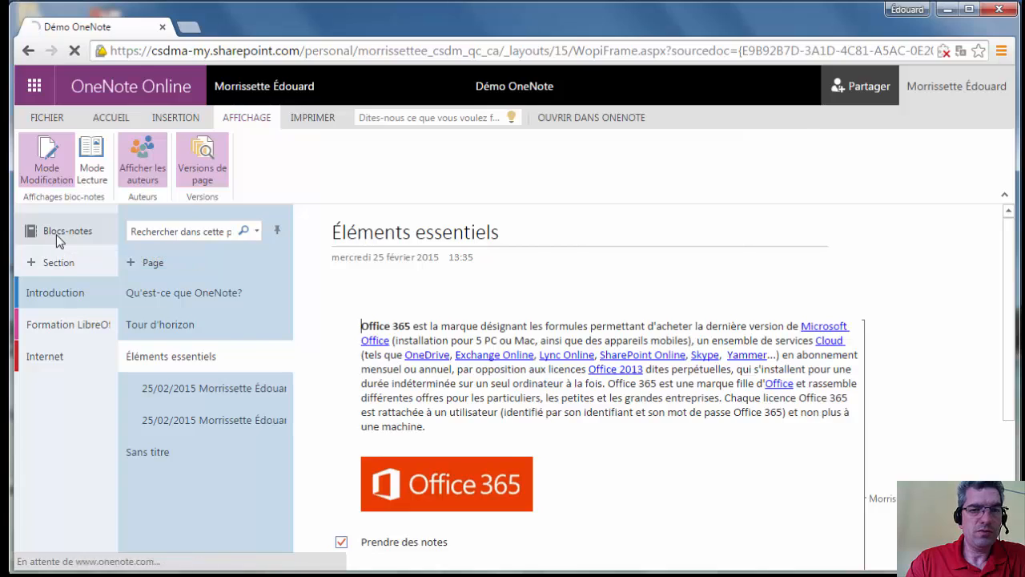